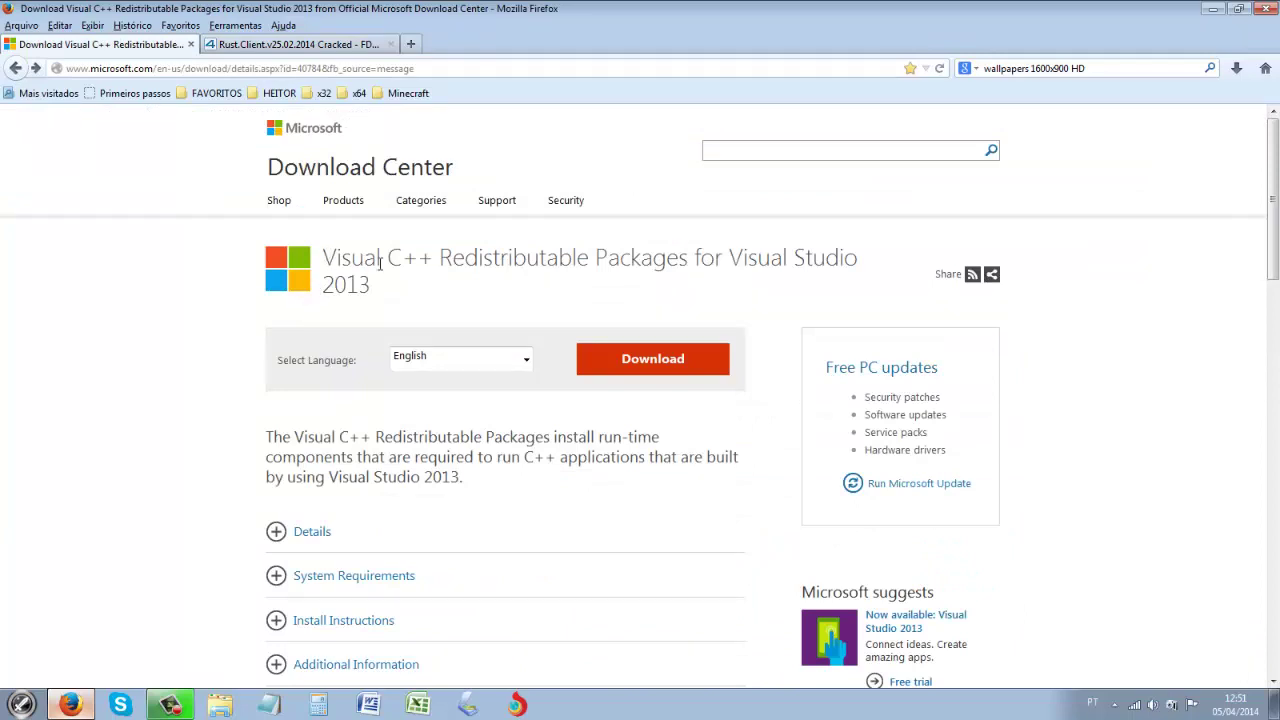
# Open the download list for Visual C++ Redistributable Packages for Visual Studio 2013 and choose all three vcredist files
pyautogui.moveTo(335, 257); pyautogui.dragTo(432, 258)
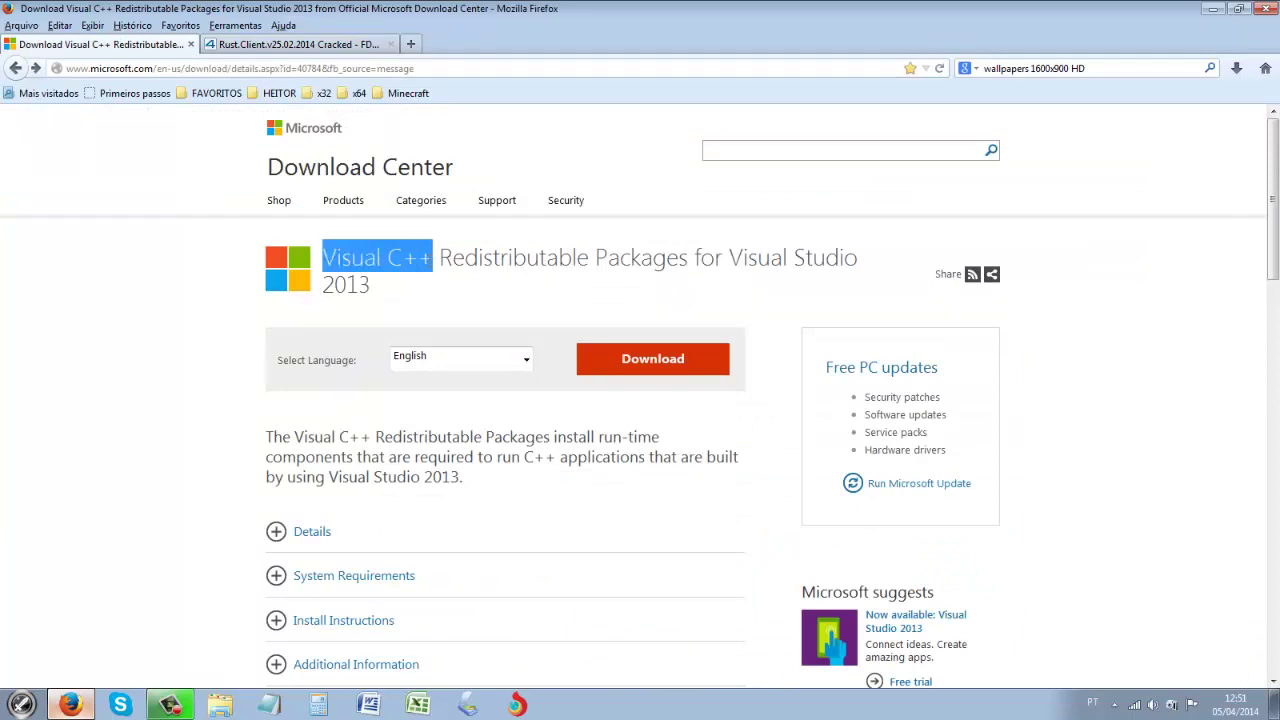
pyautogui.click(451, 310)
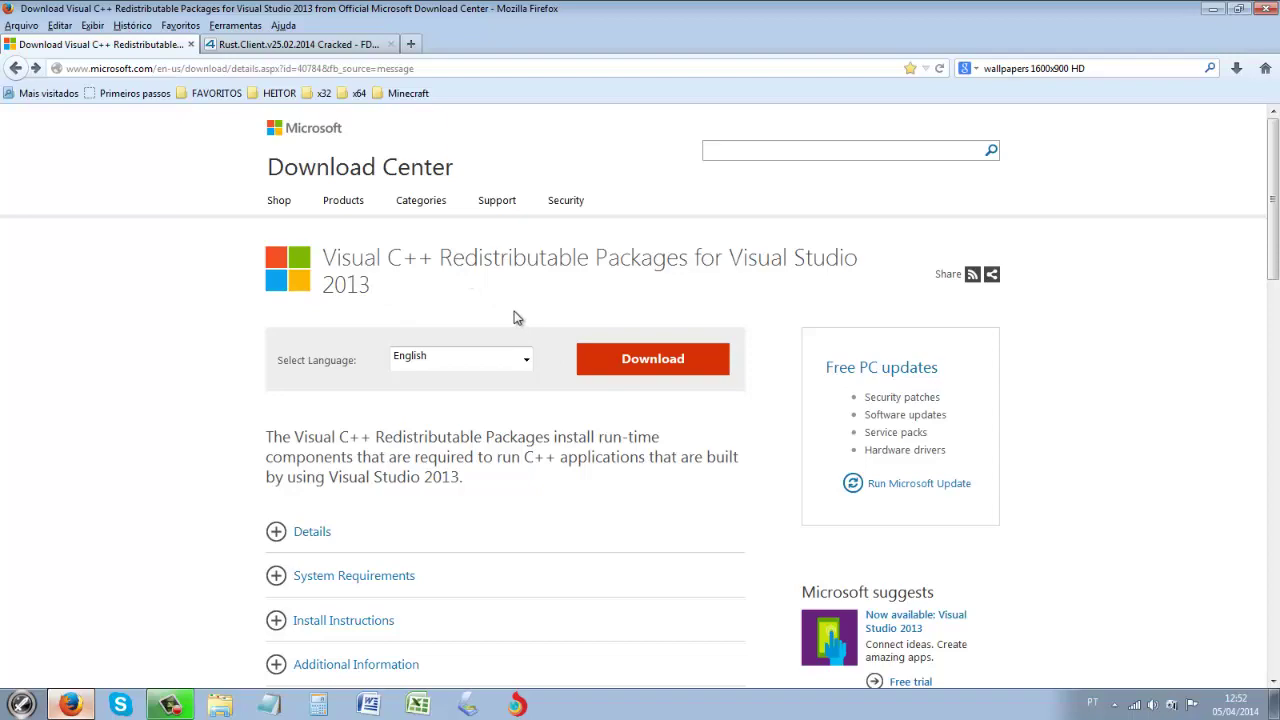
pyautogui.click(653, 360)
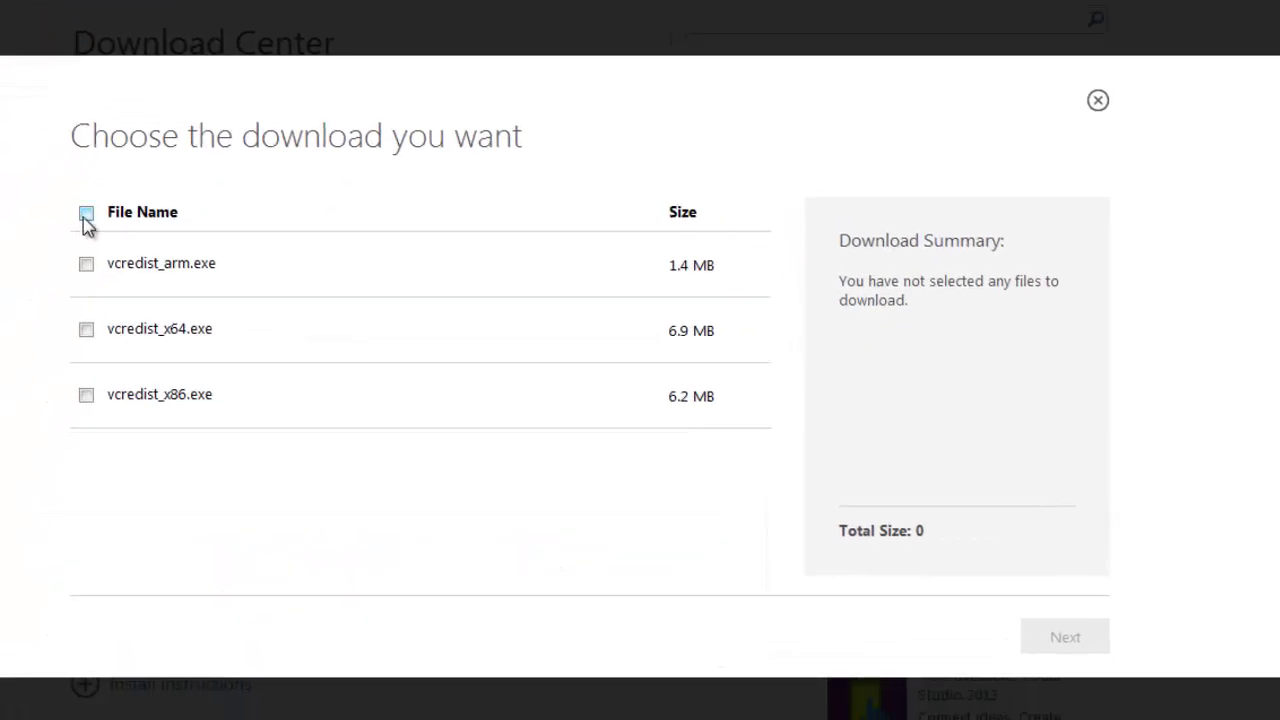
pyautogui.click(86, 214)
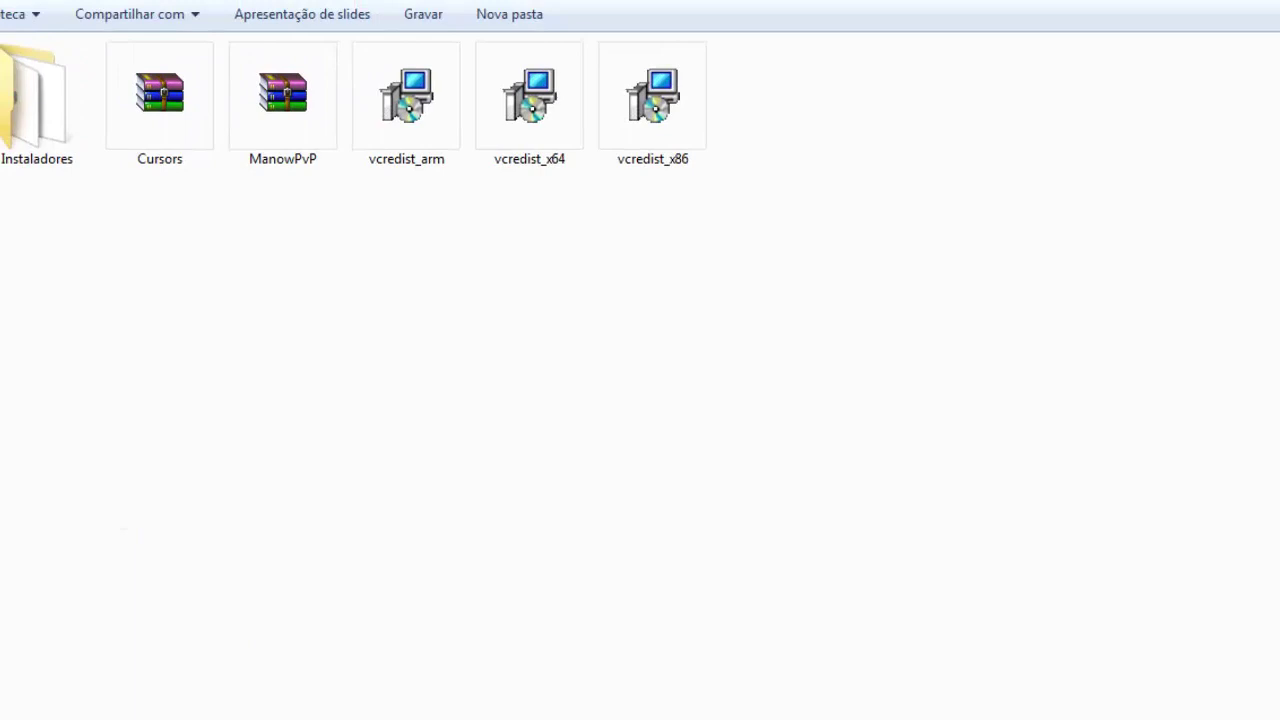
# Look over the vcredist_arm, vcredist_x64 and vcredist_x86 installers in the Downloads folder
pyautogui.moveTo(383, 323); pyautogui.dragTo(745, 93)
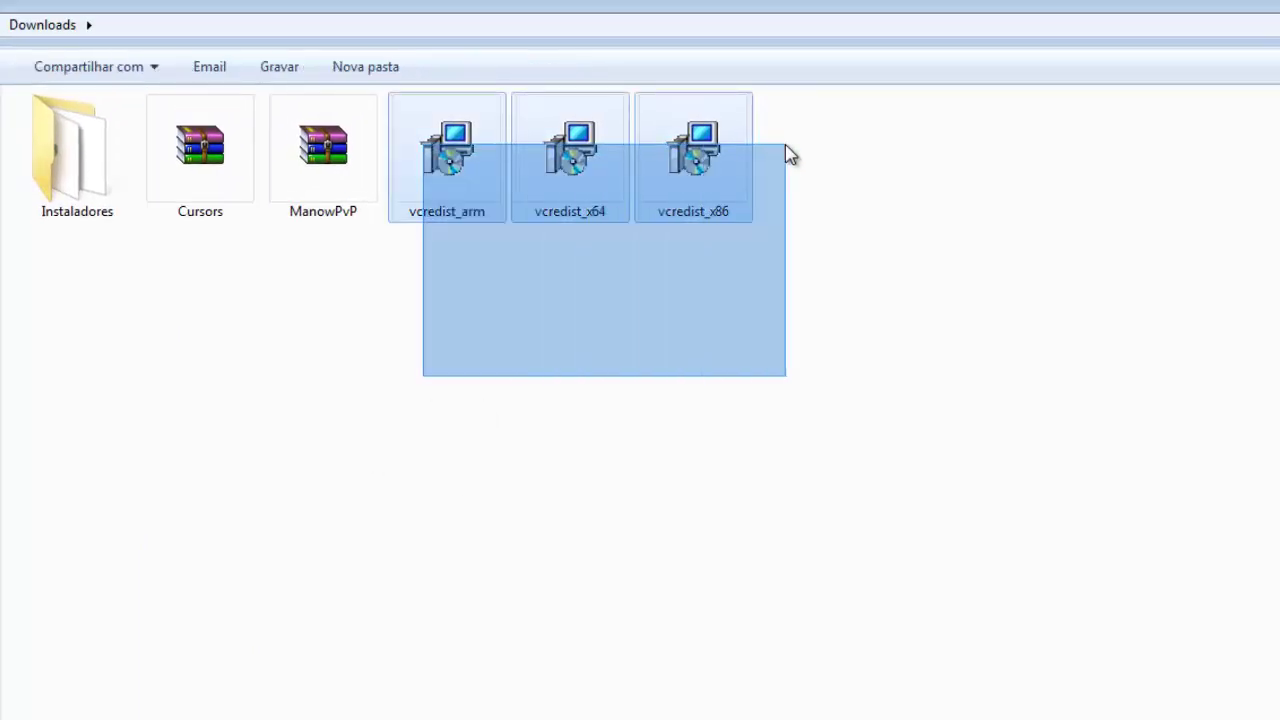
pyautogui.moveTo(790, 154); pyautogui.dragTo(790, 155)
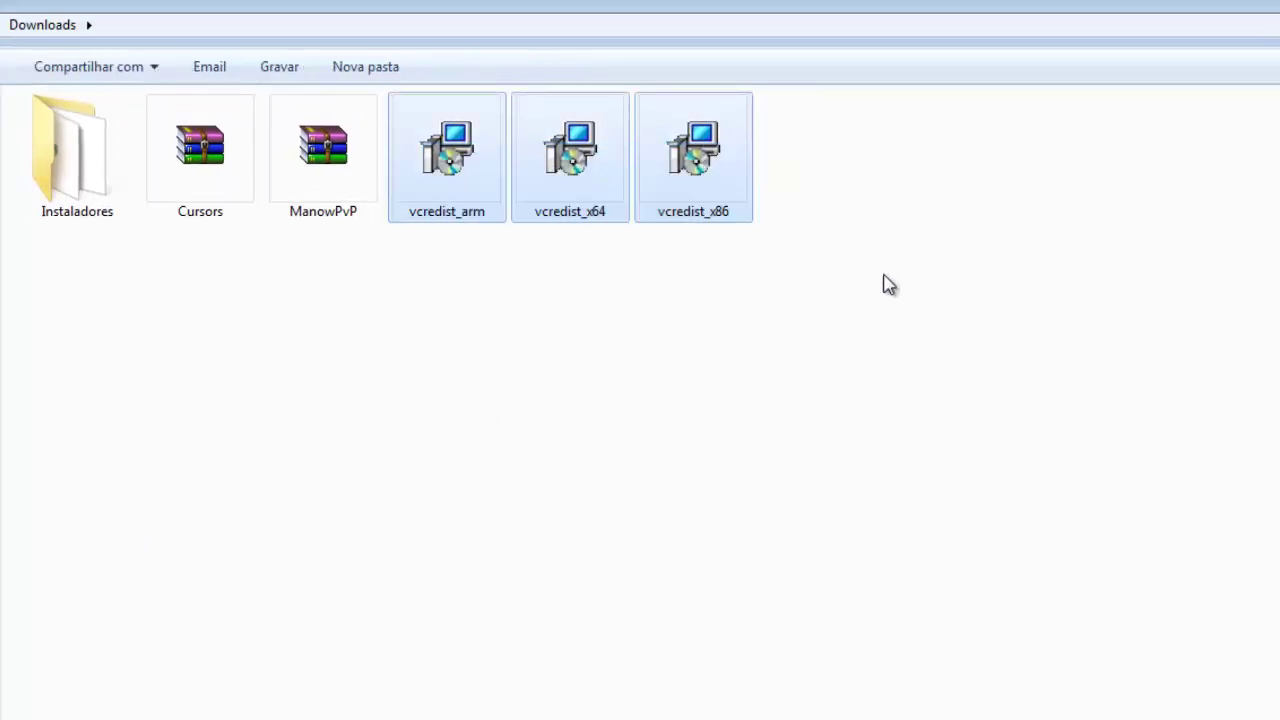
pyautogui.click(823, 417)
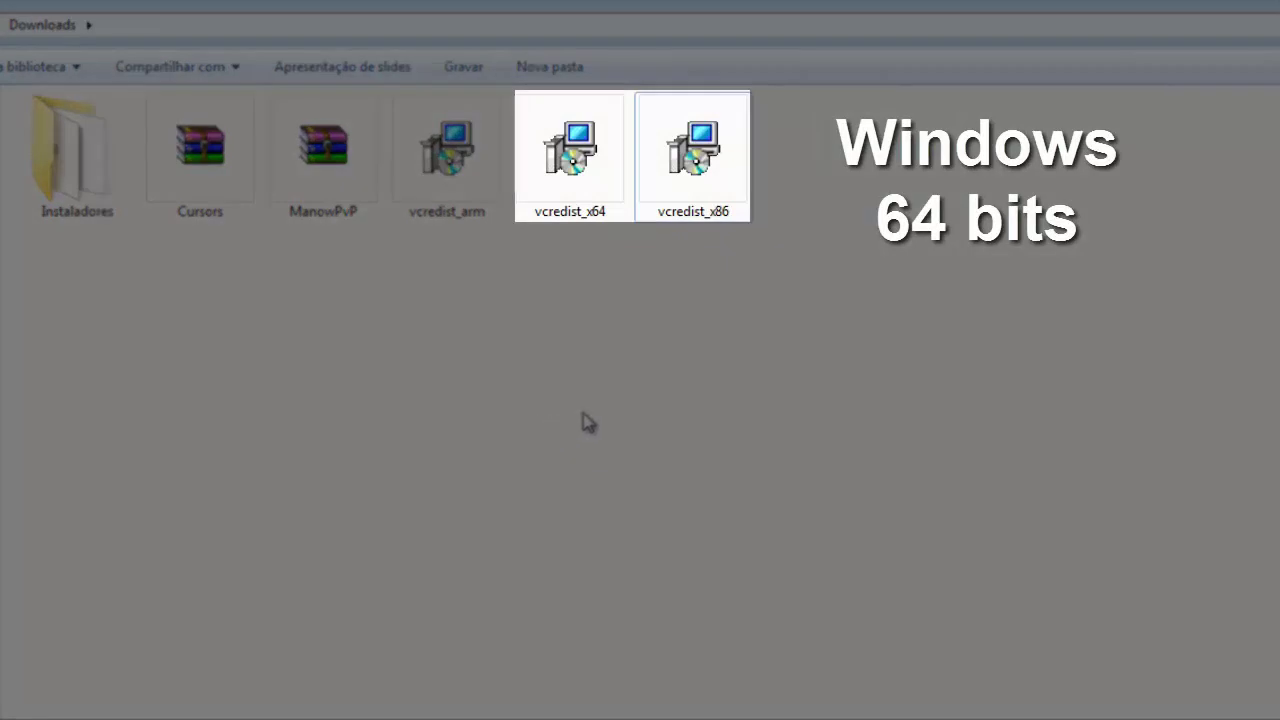
pyautogui.click(572, 172)
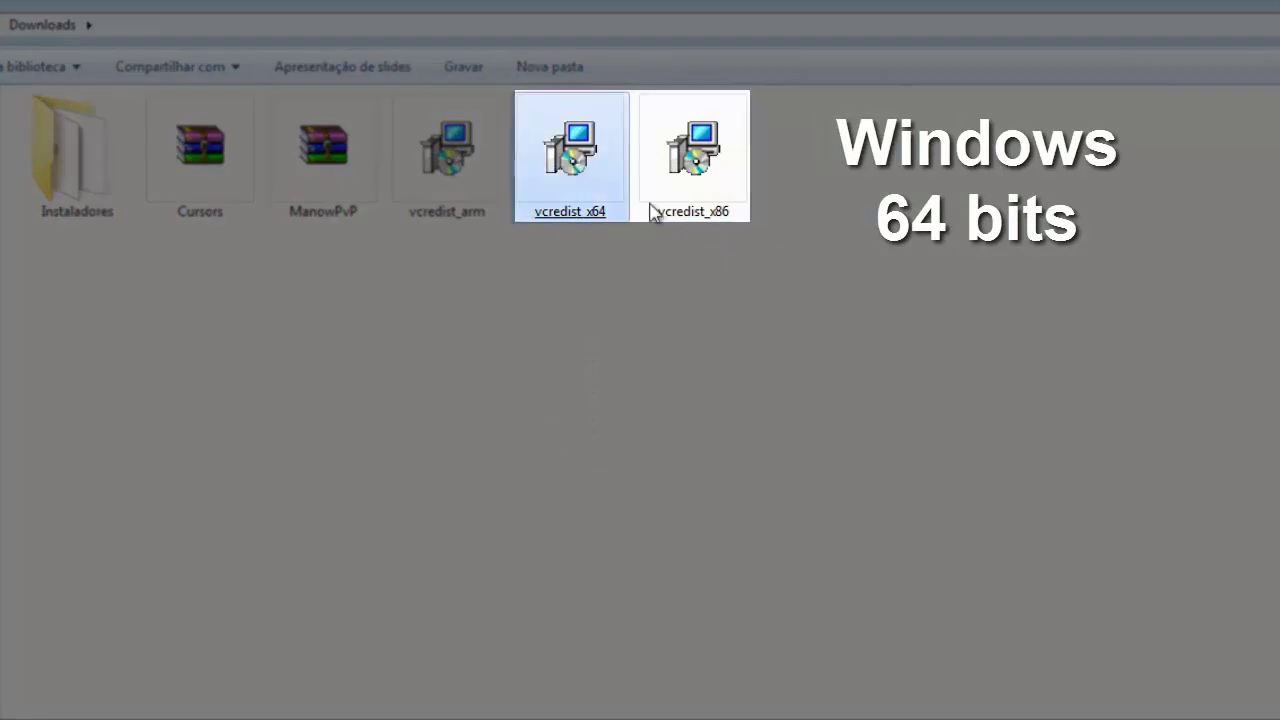
pyautogui.click(700, 165)
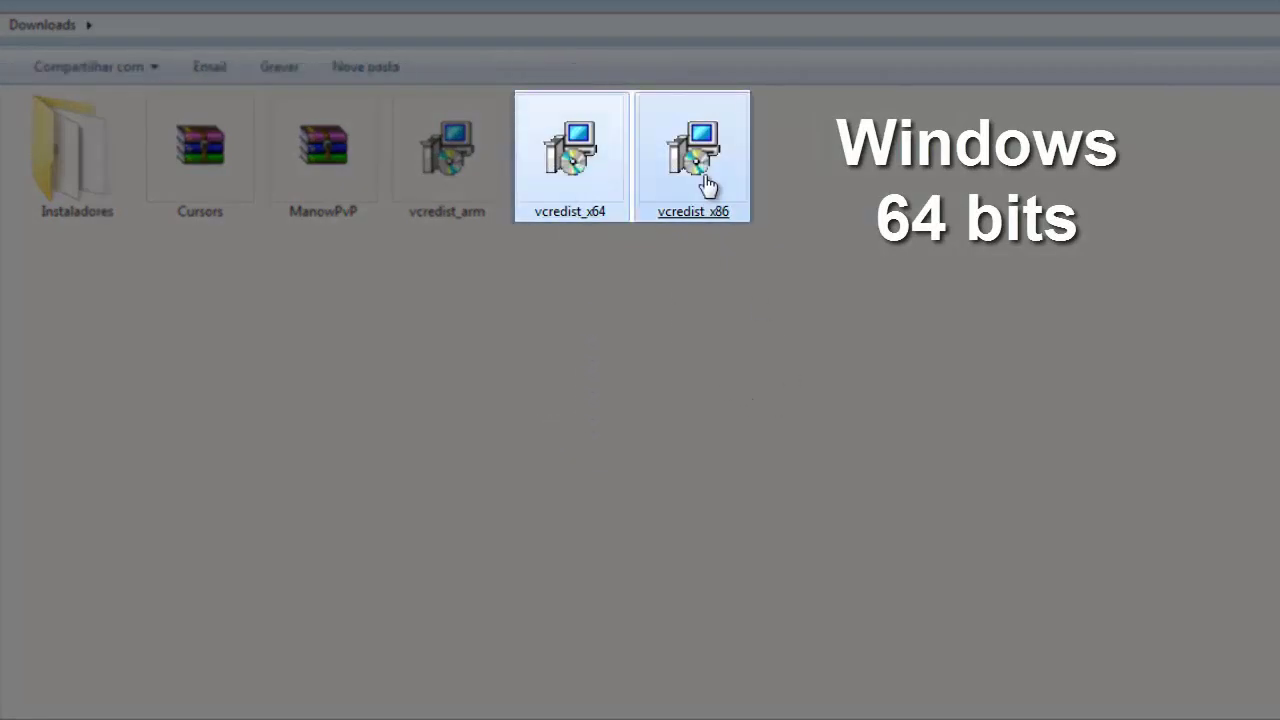
pyautogui.click(617, 484)
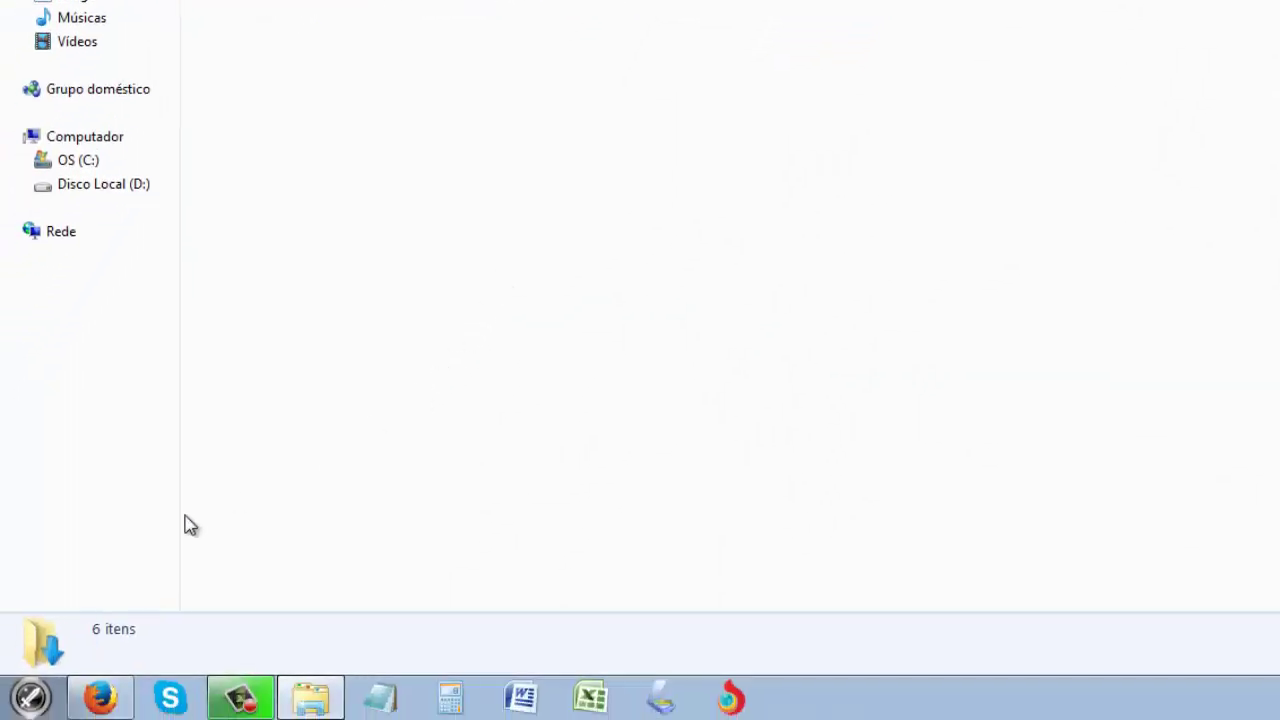
# Open the computer's system properties to check whether Windows is 32-bit or 64-bit
pyautogui.click(30, 697)
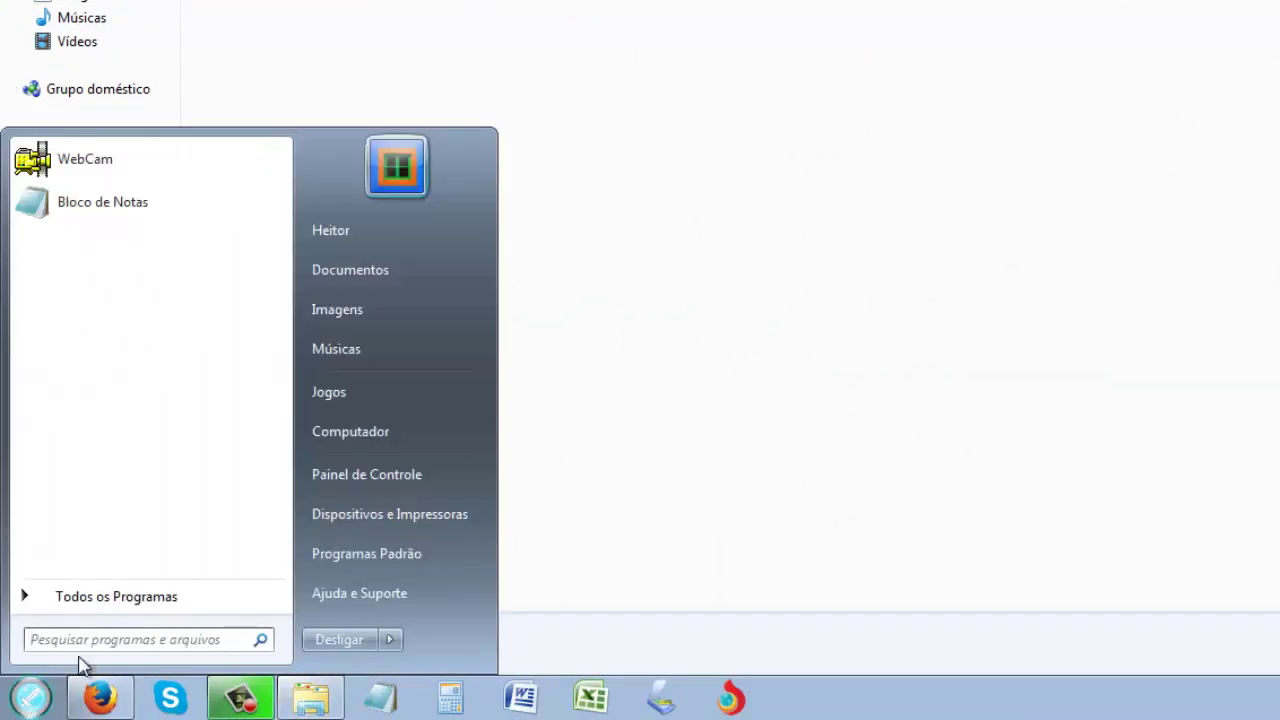
pyautogui.rightClick(348, 430)
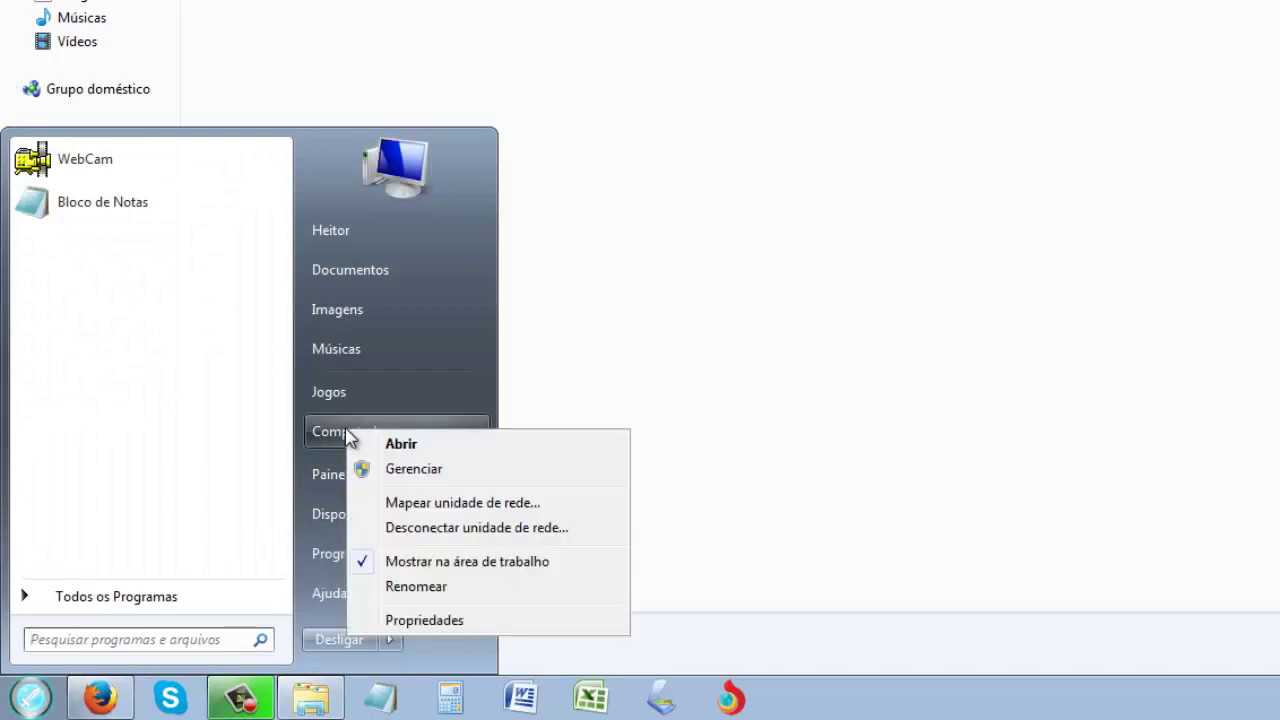
pyautogui.click(424, 620)
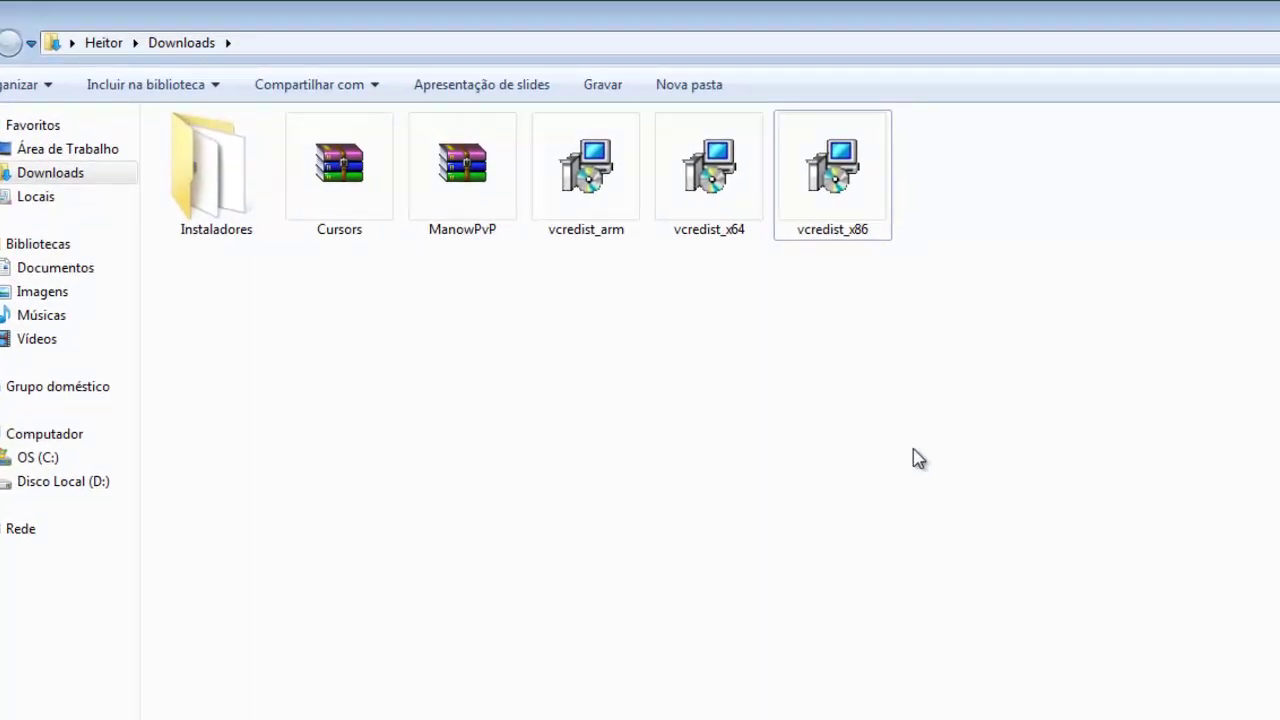
pyautogui.click(858, 238)
pyautogui.click(714, 214)
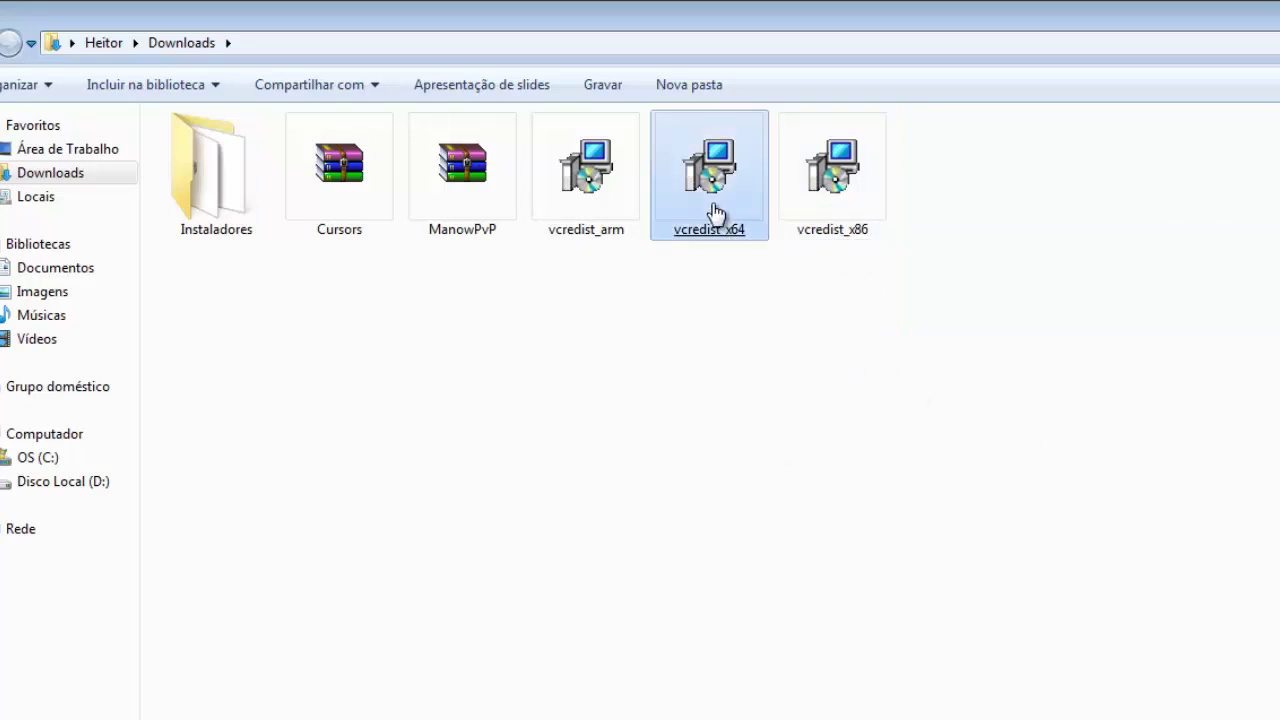
pyautogui.click(862, 210)
pyautogui.click(712, 392)
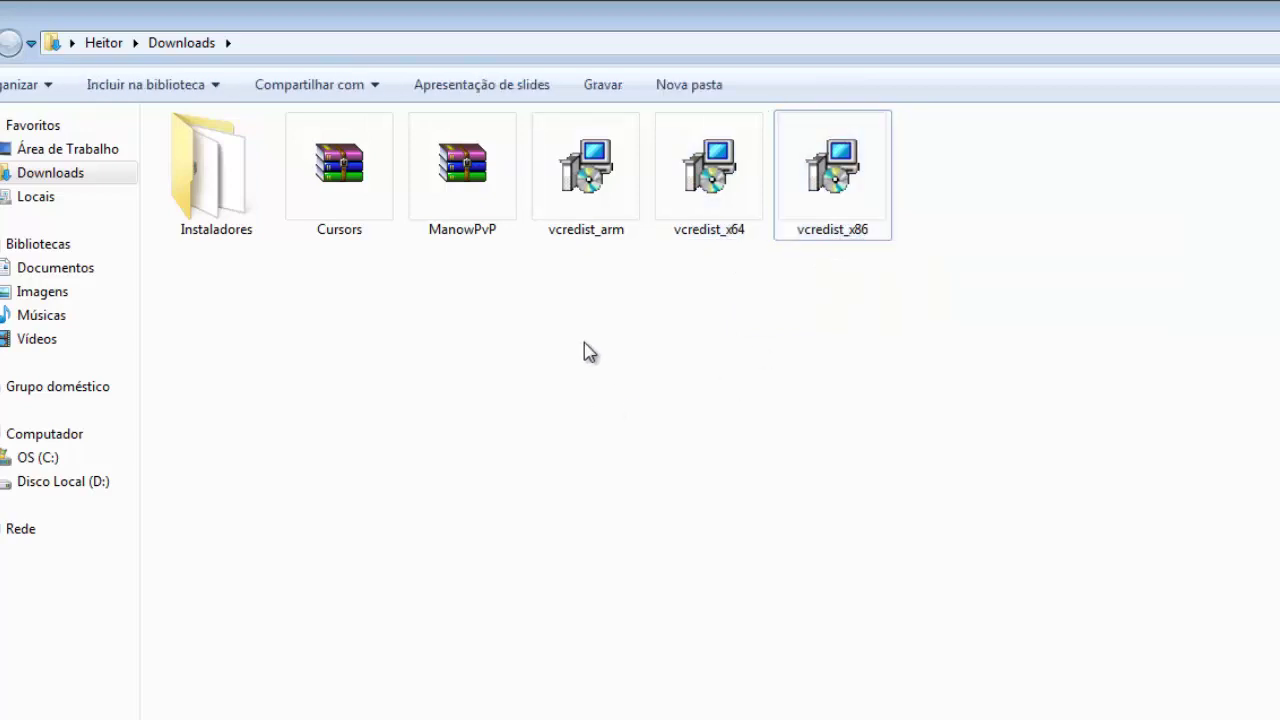
pyautogui.click(594, 196)
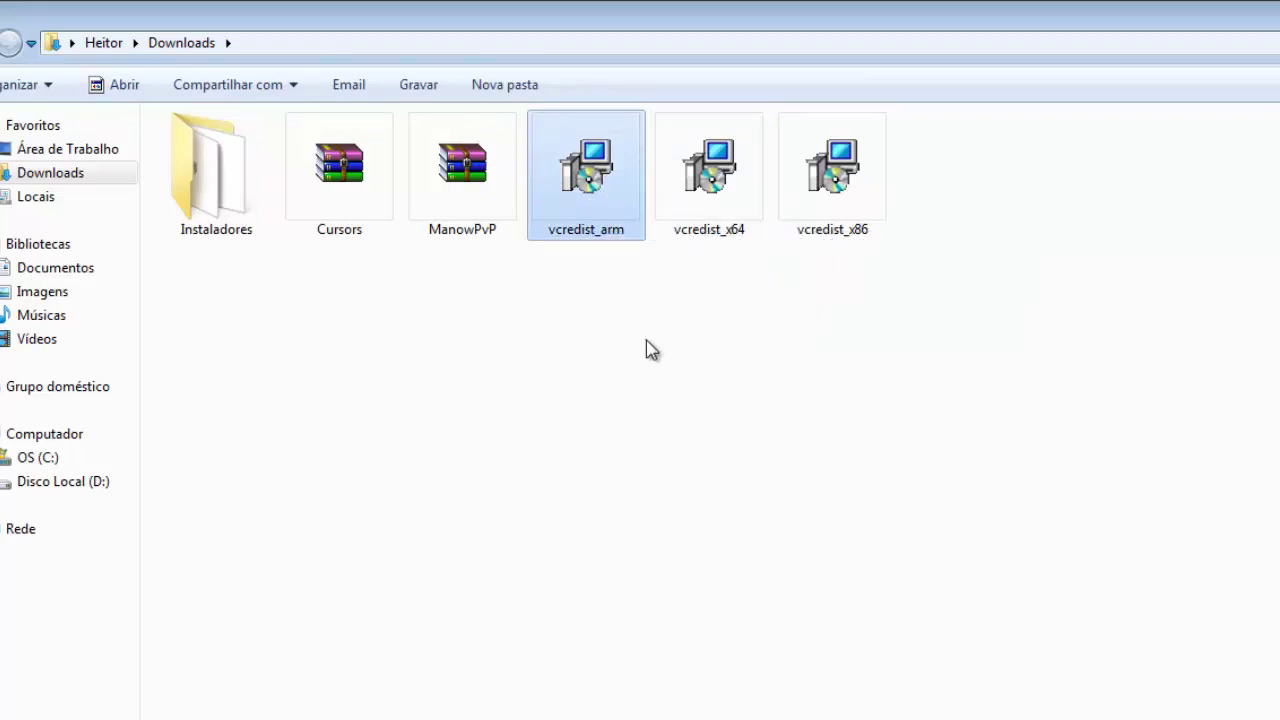
pyautogui.click(698, 418)
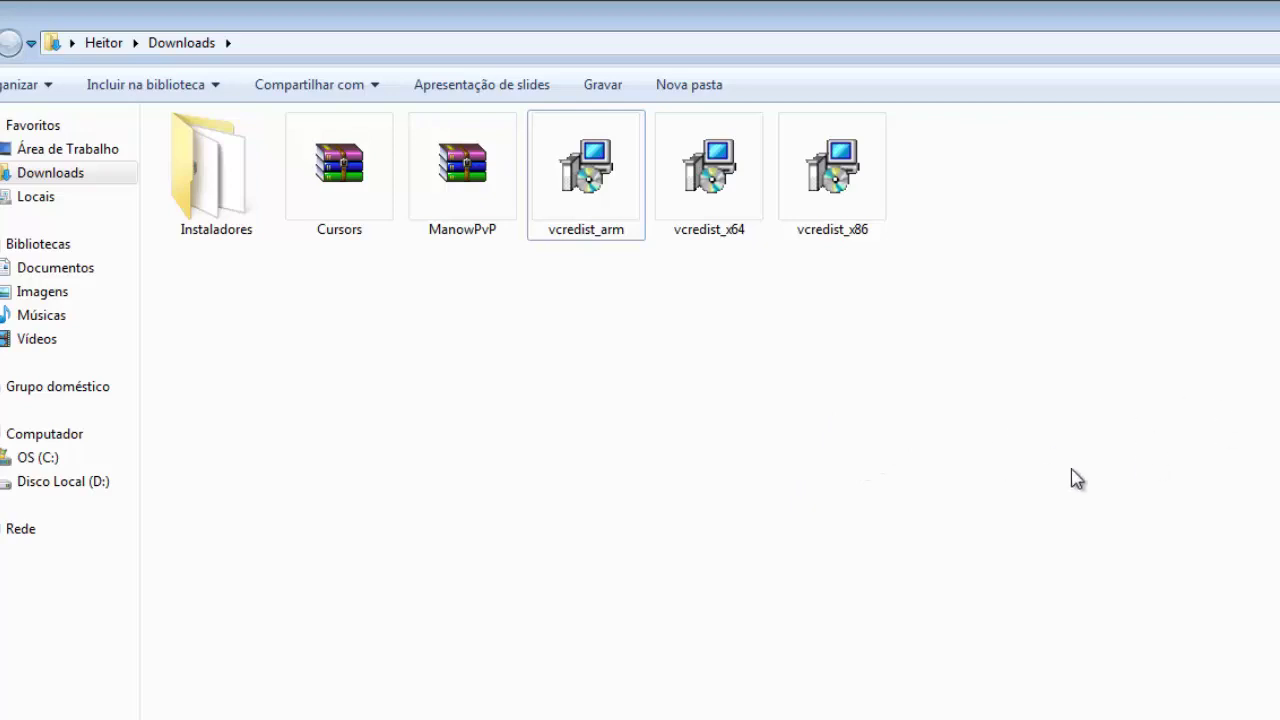
# Switch to Firefox, close the Visual C++ page, and request the 4shared download of Rust.Client.v25.02.2014 Cracked - FDG, dismissing the pop-up window
pyautogui.hotkey('alt', 'Tab')
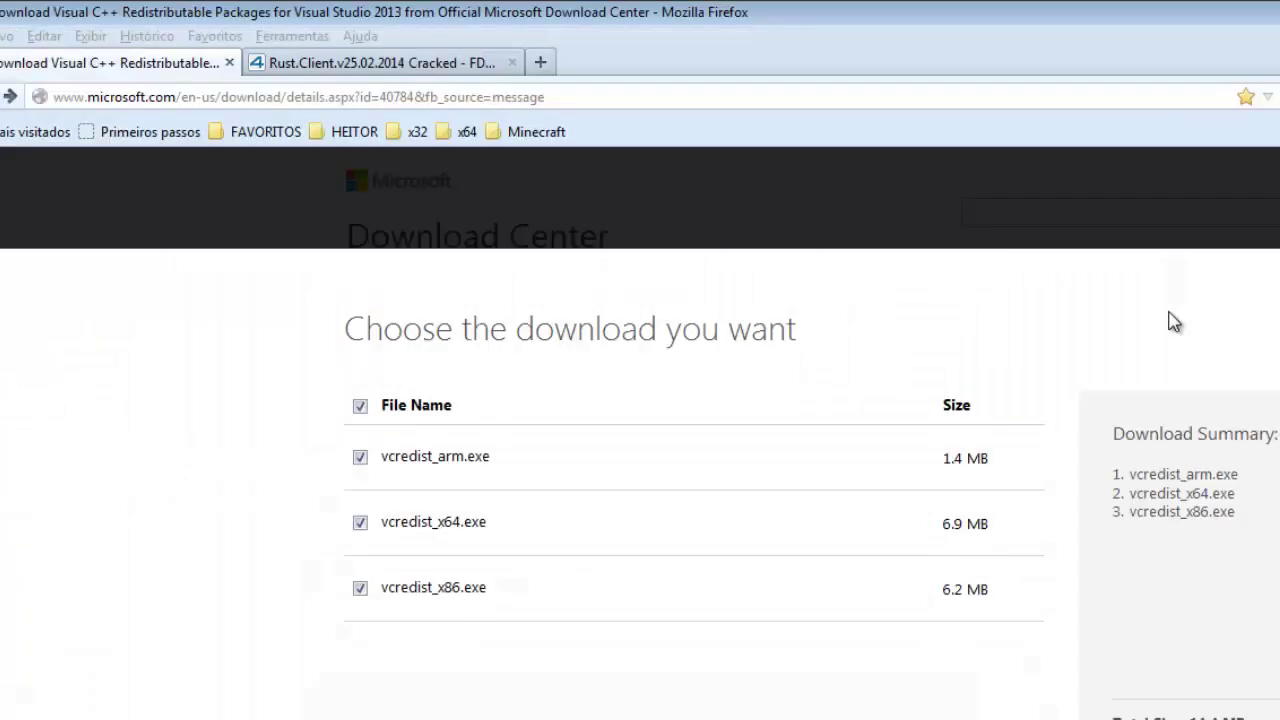
pyautogui.click(230, 63)
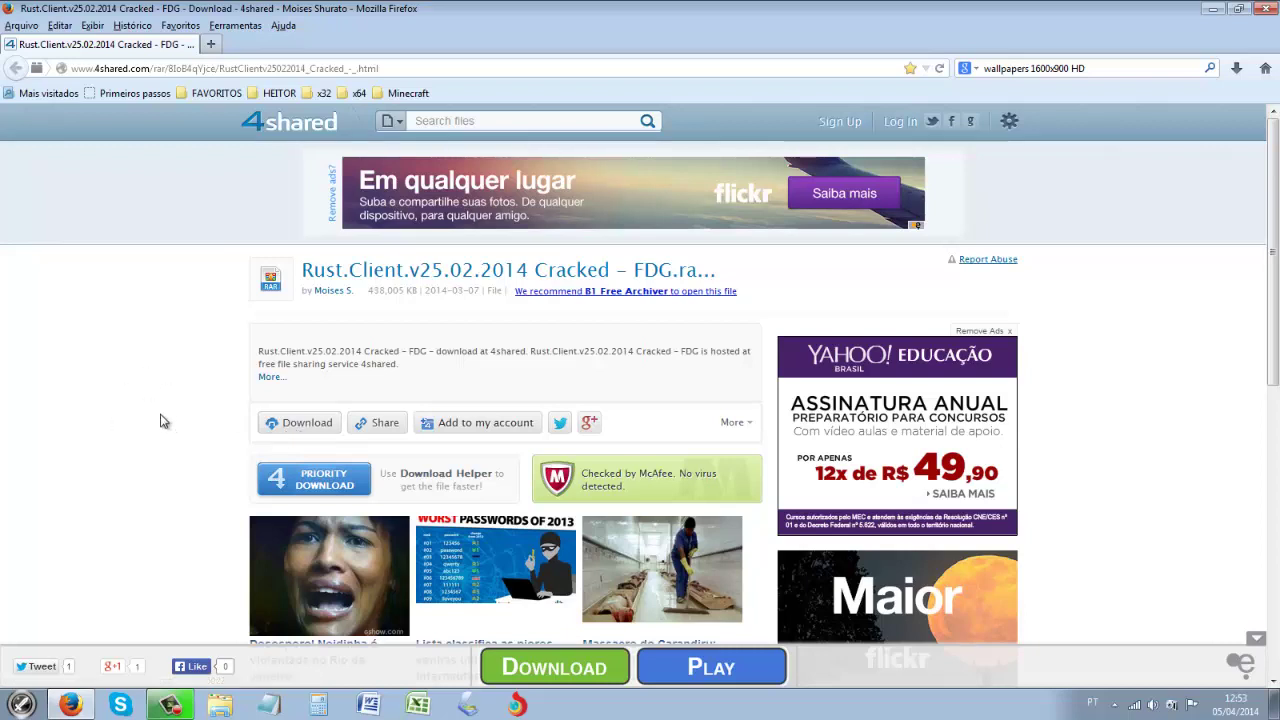
pyautogui.click(298, 424)
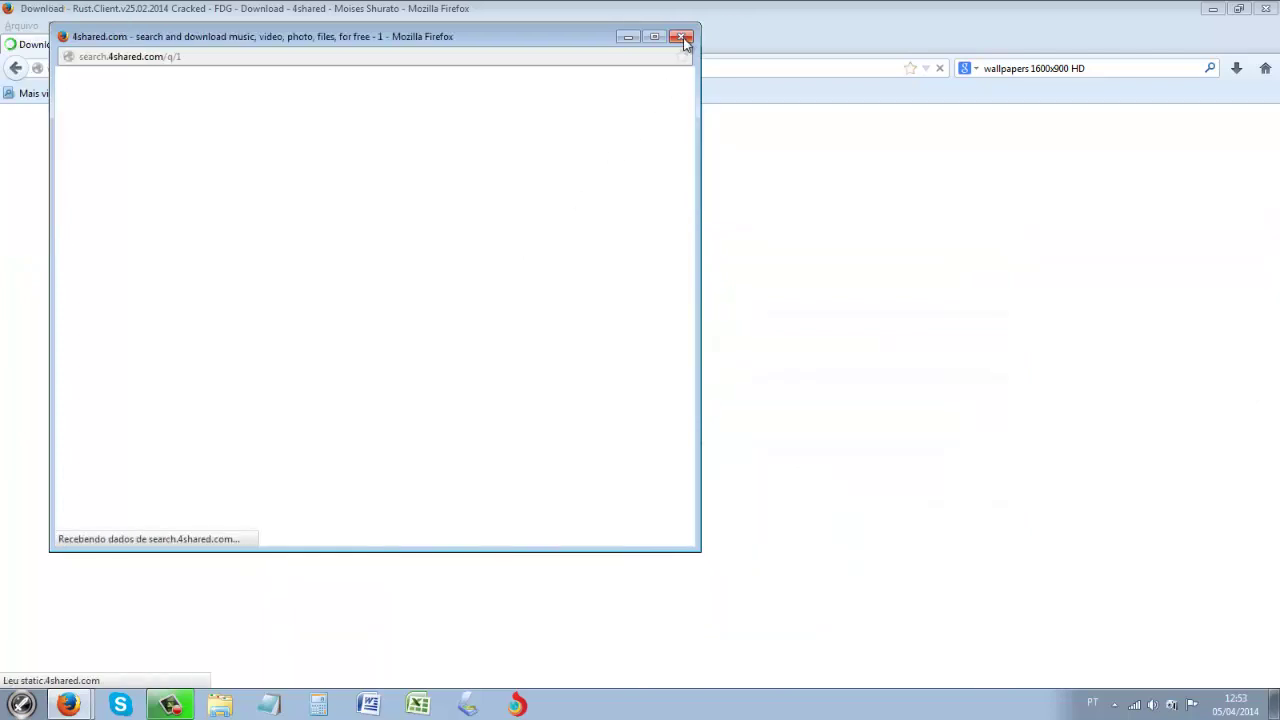
pyautogui.click(683, 38)
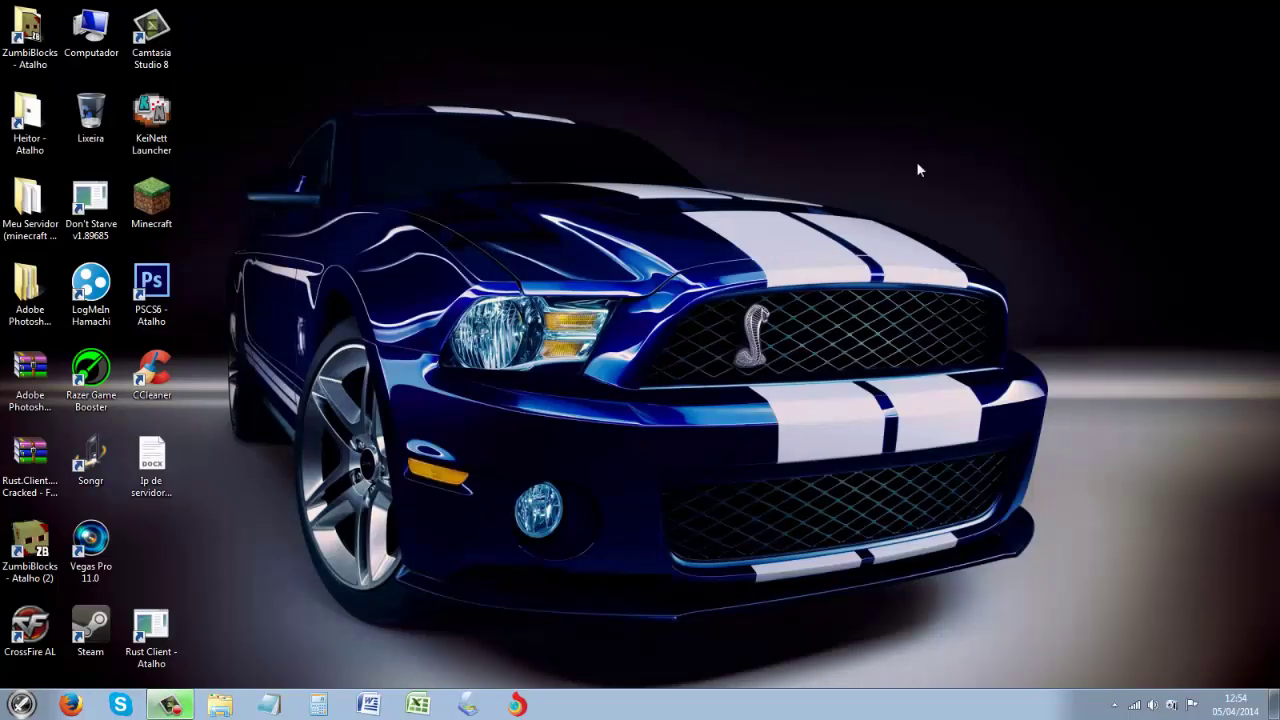
# Move the Rust.Client.v25.02.2014 Cracked - FDG archive to an empty area of the desktop and extract it in place
pyautogui.moveTo(25, 478); pyautogui.dragTo(726, 162)
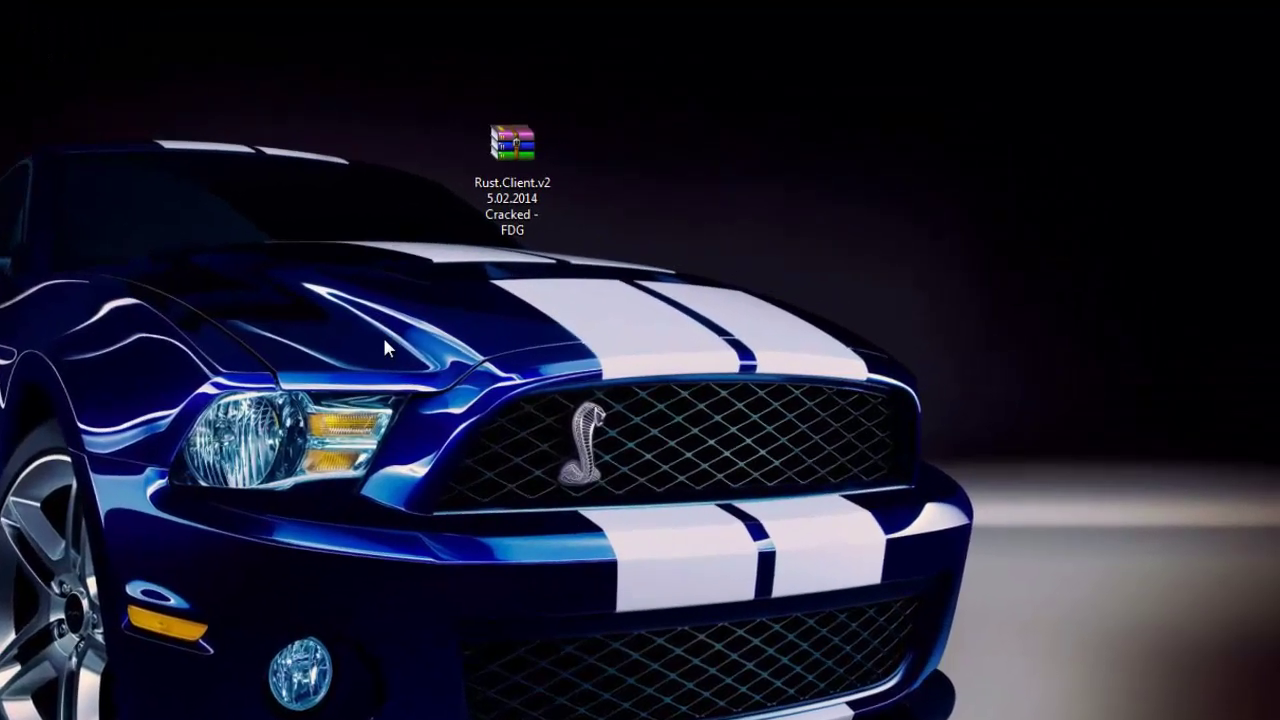
pyautogui.moveTo(603, 255); pyautogui.dragTo(799, 40)
pyautogui.moveTo(597, 57); pyautogui.dragTo(289, 428)
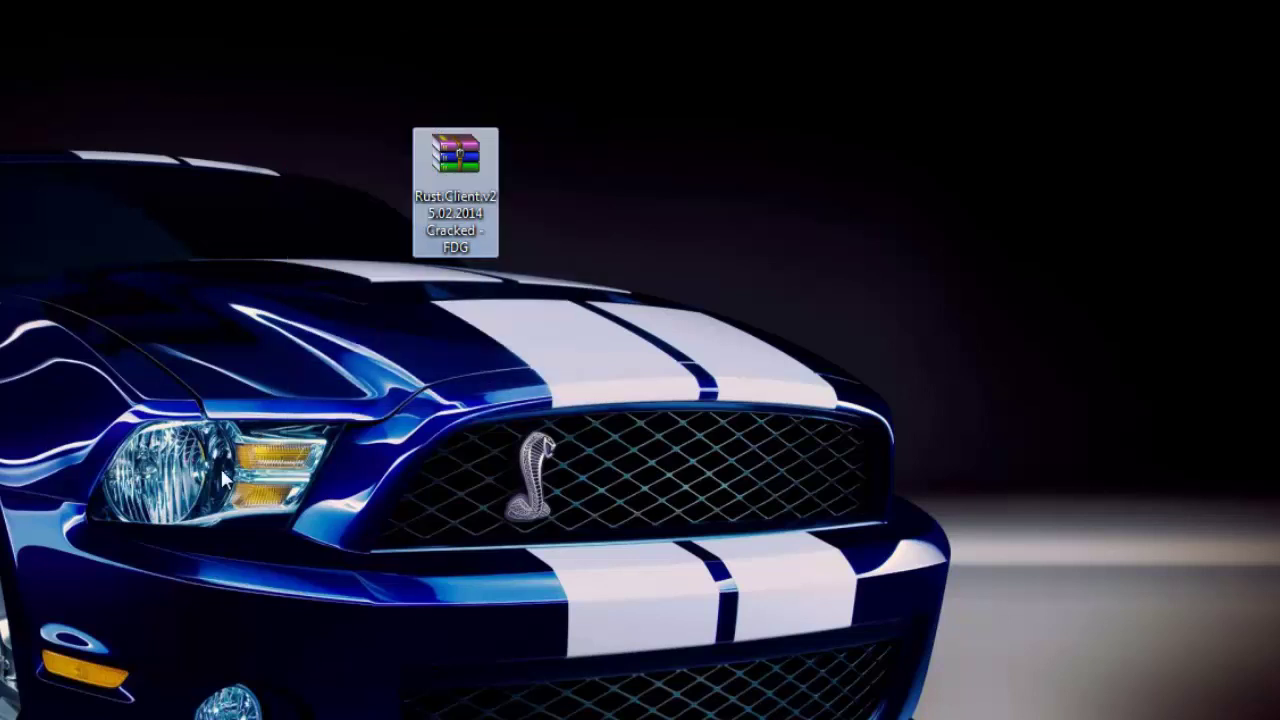
pyautogui.moveTo(264, 71); pyautogui.dragTo(280, 48)
pyautogui.click(280, 48)
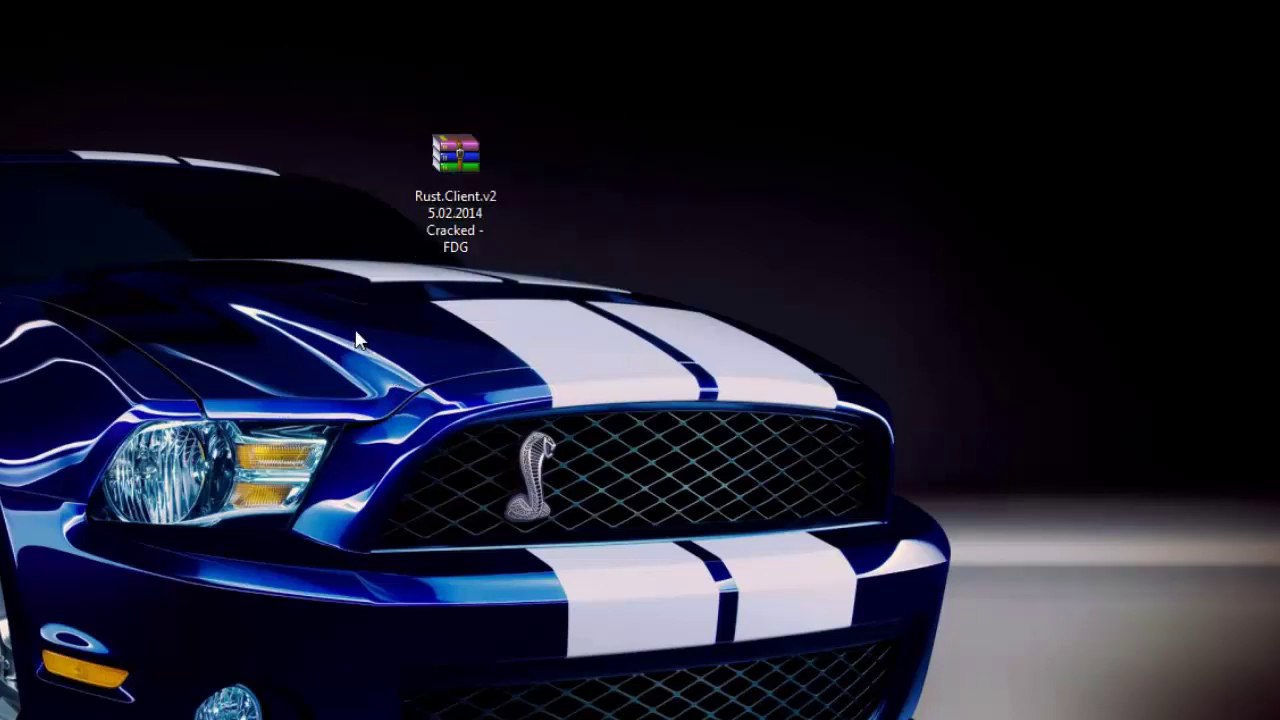
pyautogui.moveTo(280, 30); pyautogui.dragTo(571, 337)
pyautogui.click(571, 337)
pyautogui.rightClick(443, 161)
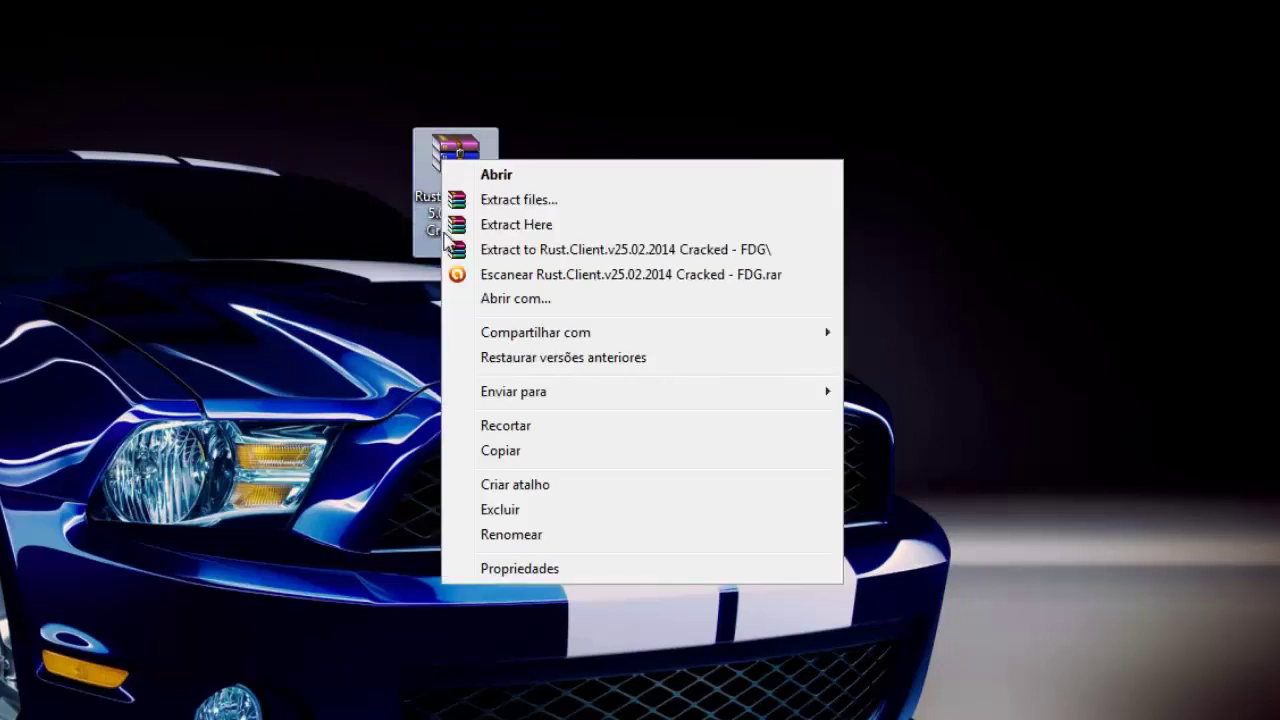
pyautogui.click(490, 224)
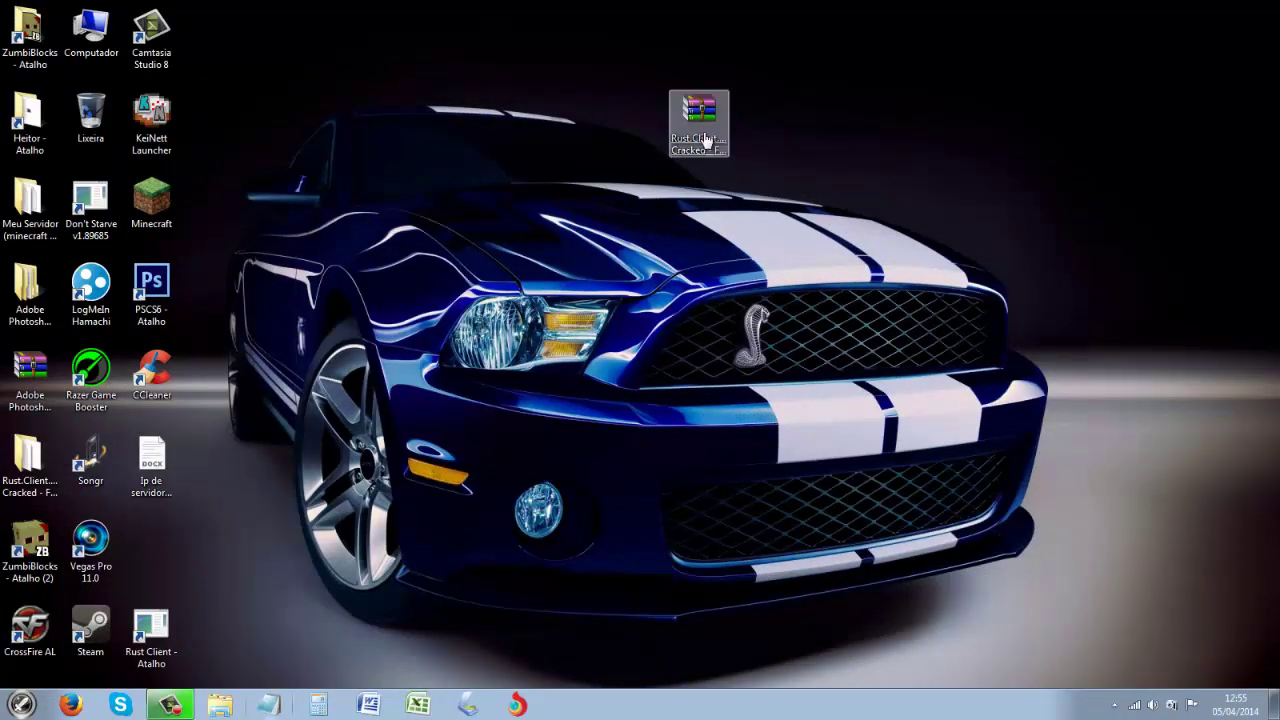
# Move the Rust client archive aside and place the extracted folder in the empty area of the desktop
pyautogui.moveTo(698, 118); pyautogui.dragTo(151, 545)
pyautogui.moveTo(33, 478); pyautogui.dragTo(755, 120)
pyautogui.moveTo(692, 40); pyautogui.dragTo(842, 126)
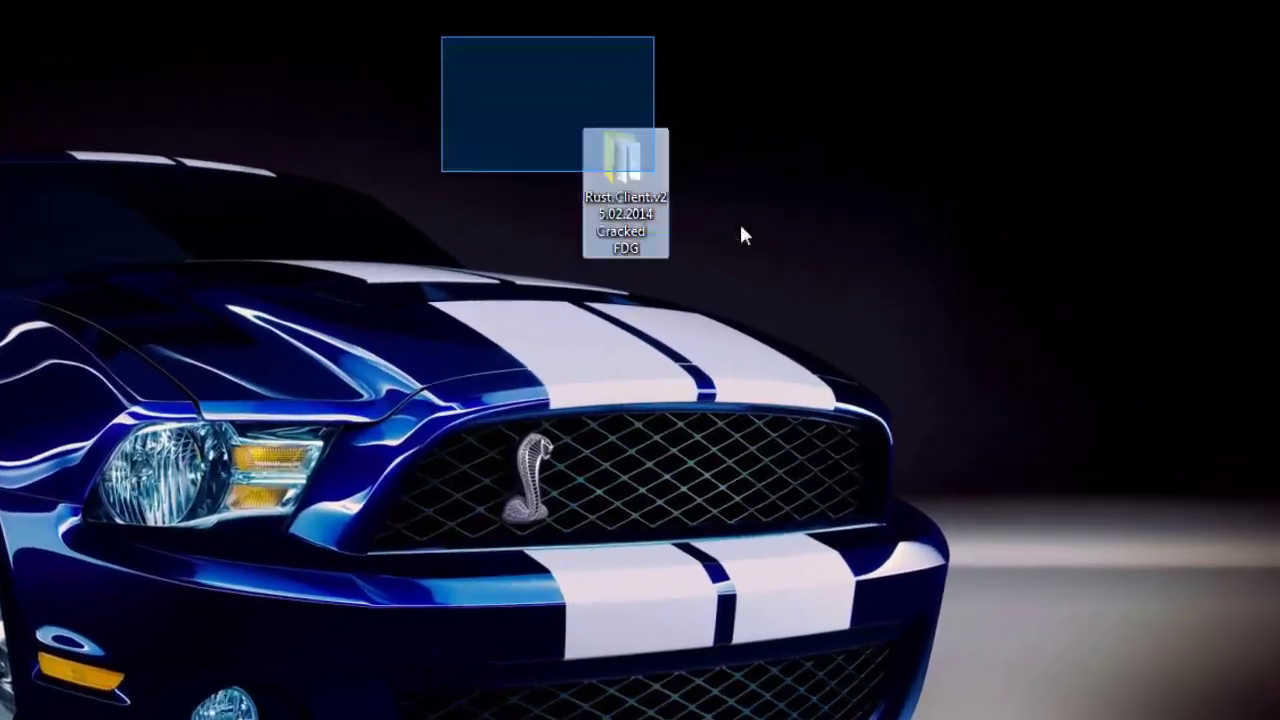
pyautogui.moveTo(742, 235); pyautogui.dragTo(814, 306)
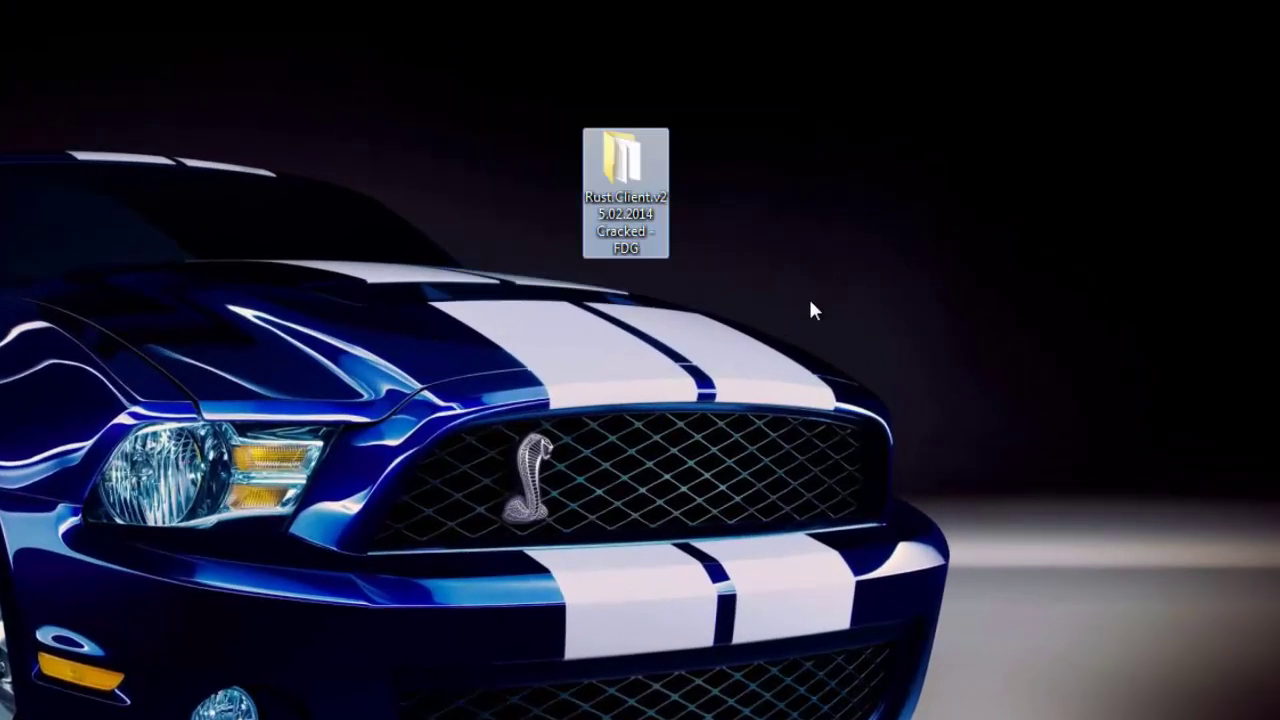
pyautogui.click(537, 277)
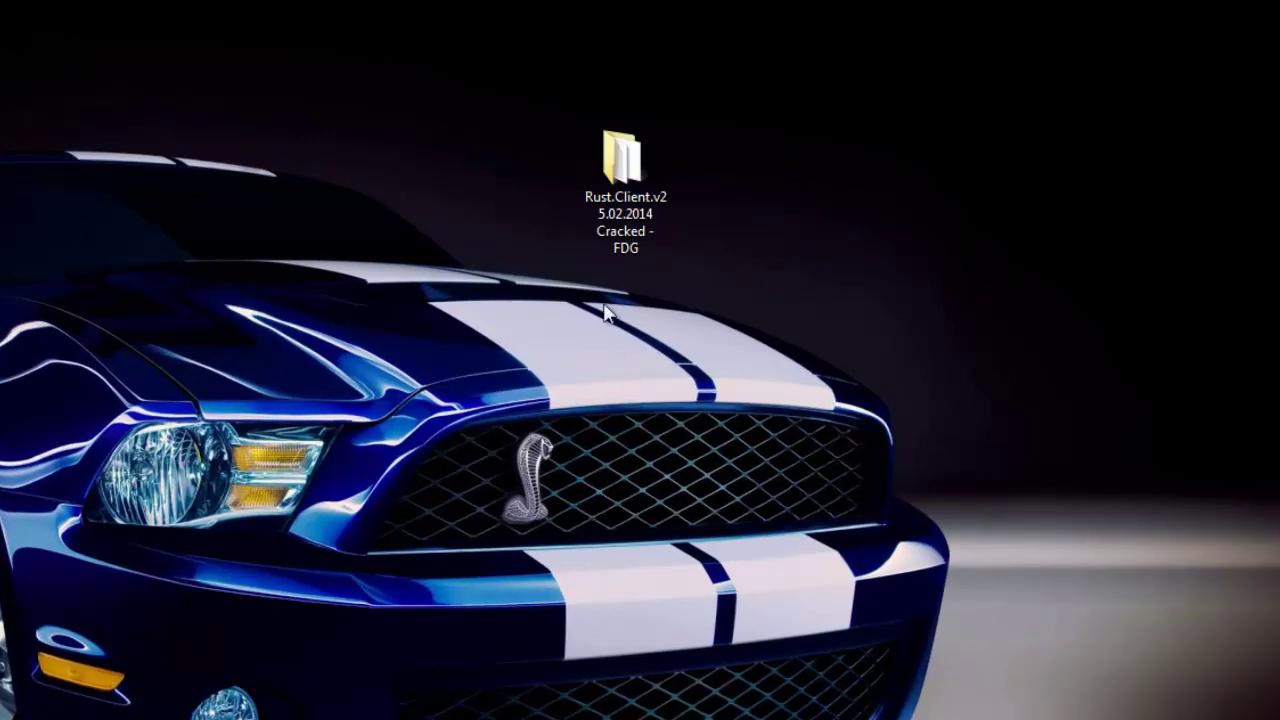
# Run Rust.Client.v25.02.2014.Installer from the extracted folder and install it to C:\Games\Rust.Client.v25.02.2014
pyautogui.doubleClick(622, 175)
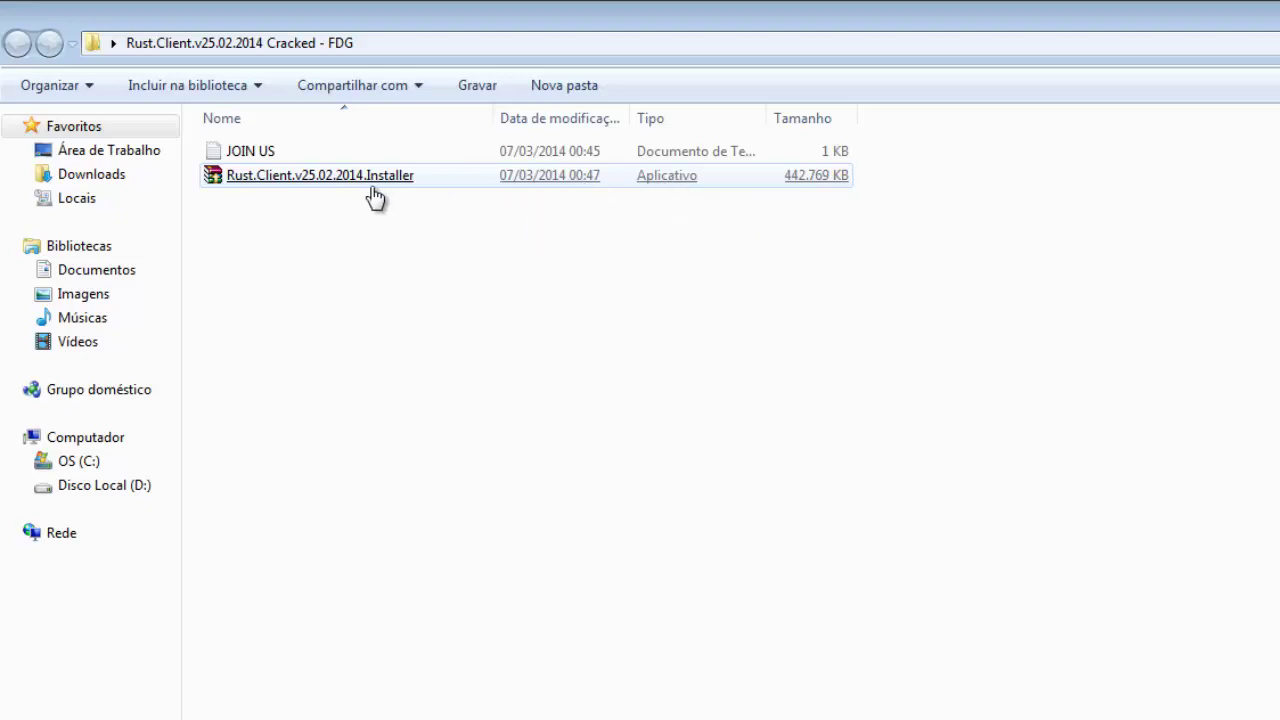
pyautogui.click(339, 182)
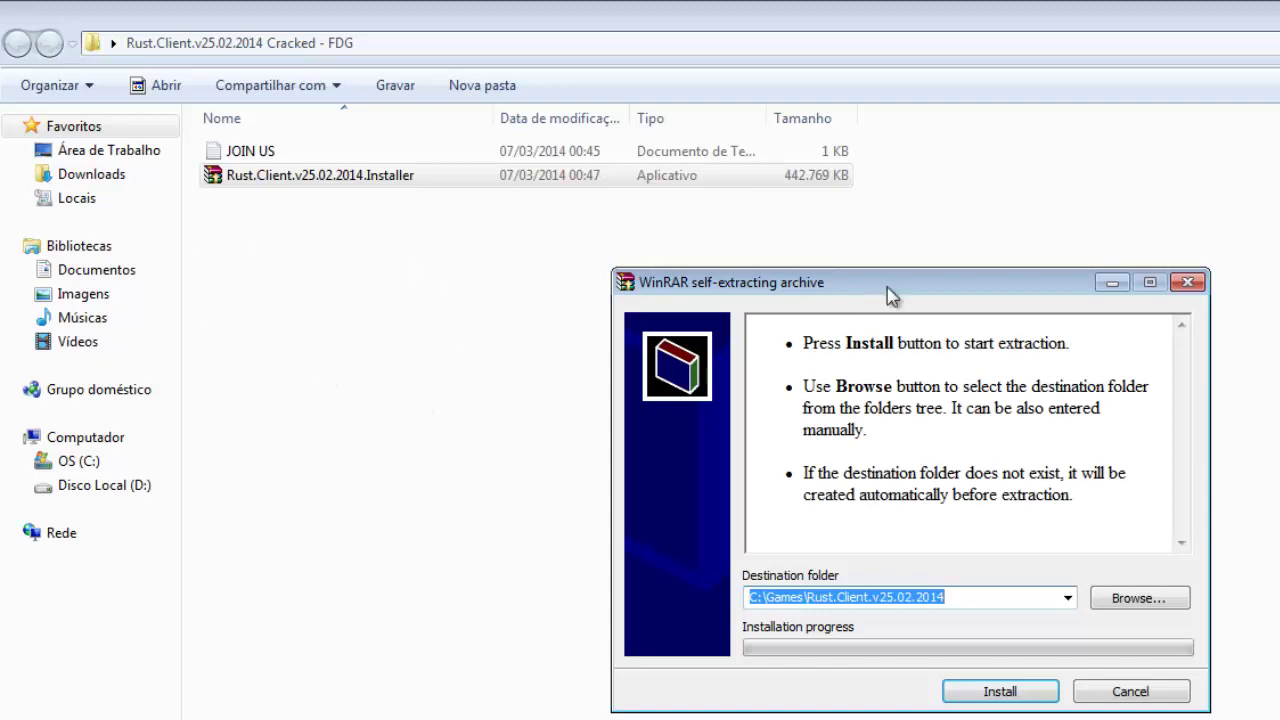
pyautogui.moveTo(889, 290)
pyautogui.mouseDown()
pyautogui.moveTo(860, 333)
pyautogui.moveTo(886, 289)
pyautogui.mouseUp()
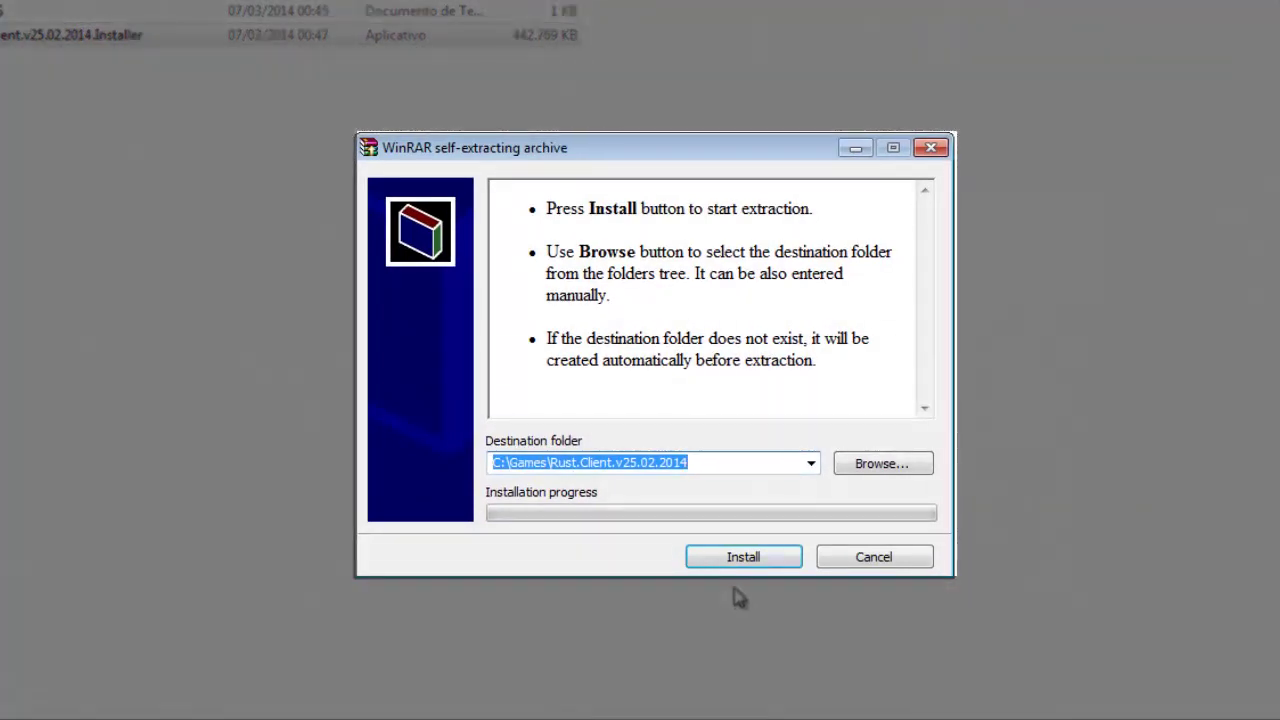
pyautogui.click(709, 462)
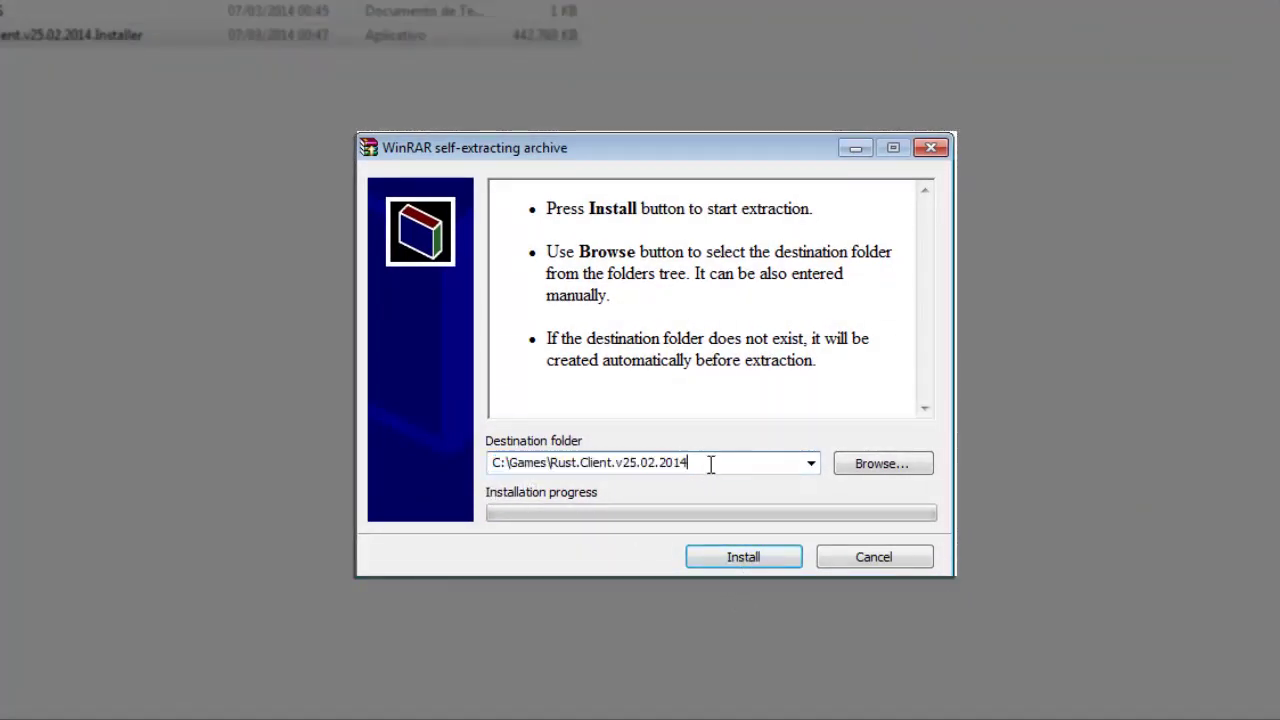
pyautogui.moveTo(709, 462)
pyautogui.mouseDown()
pyautogui.moveTo(528, 462)
pyautogui.moveTo(707, 467)
pyautogui.mouseUp()
pyautogui.click(748, 560)
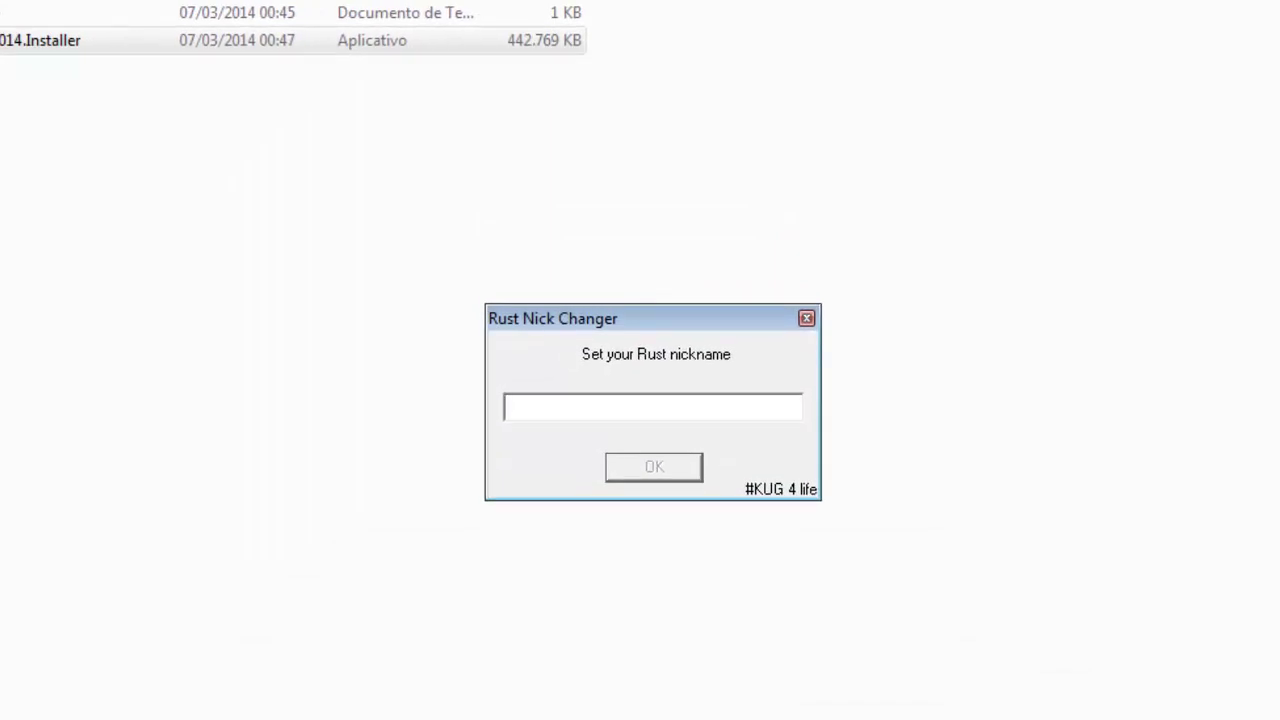
# Enter the player's nickname in the Rust Nick Changer window and confirm it
pyautogui.moveTo(659, 318); pyautogui.dragTo(670, 306)
pyautogui.write('Mistg')
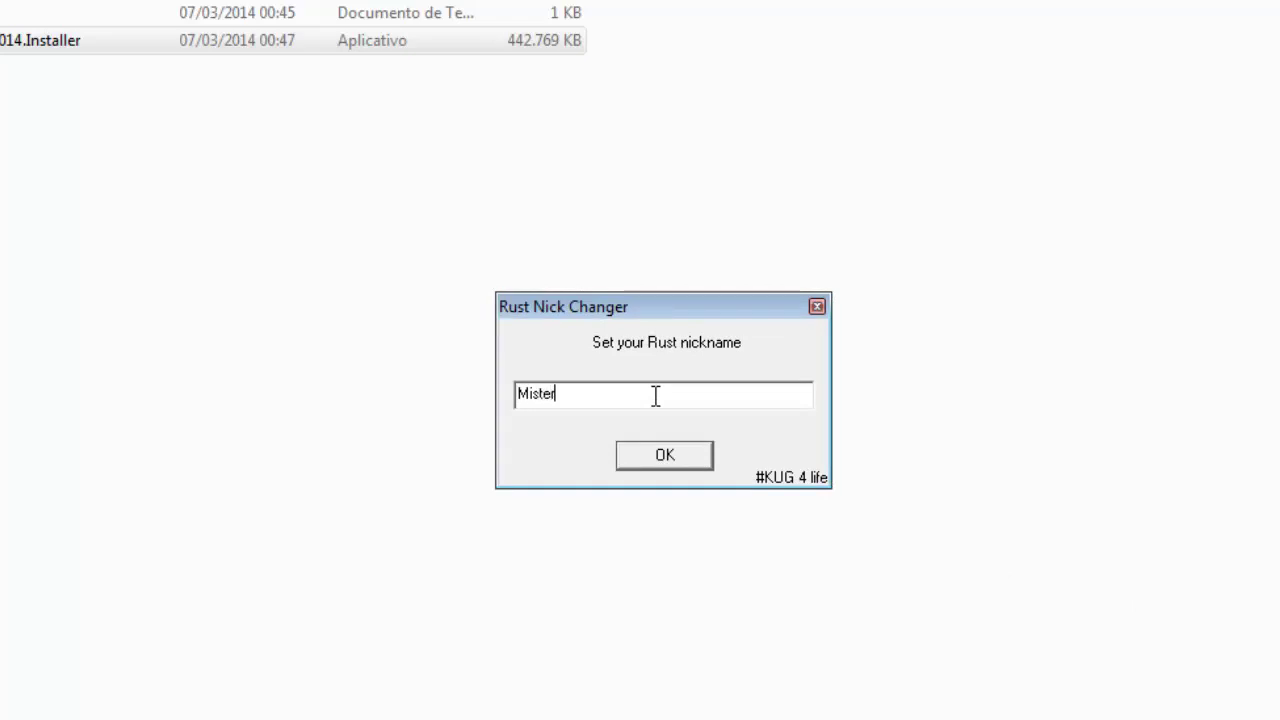
pyautogui.write('r-Hebling')
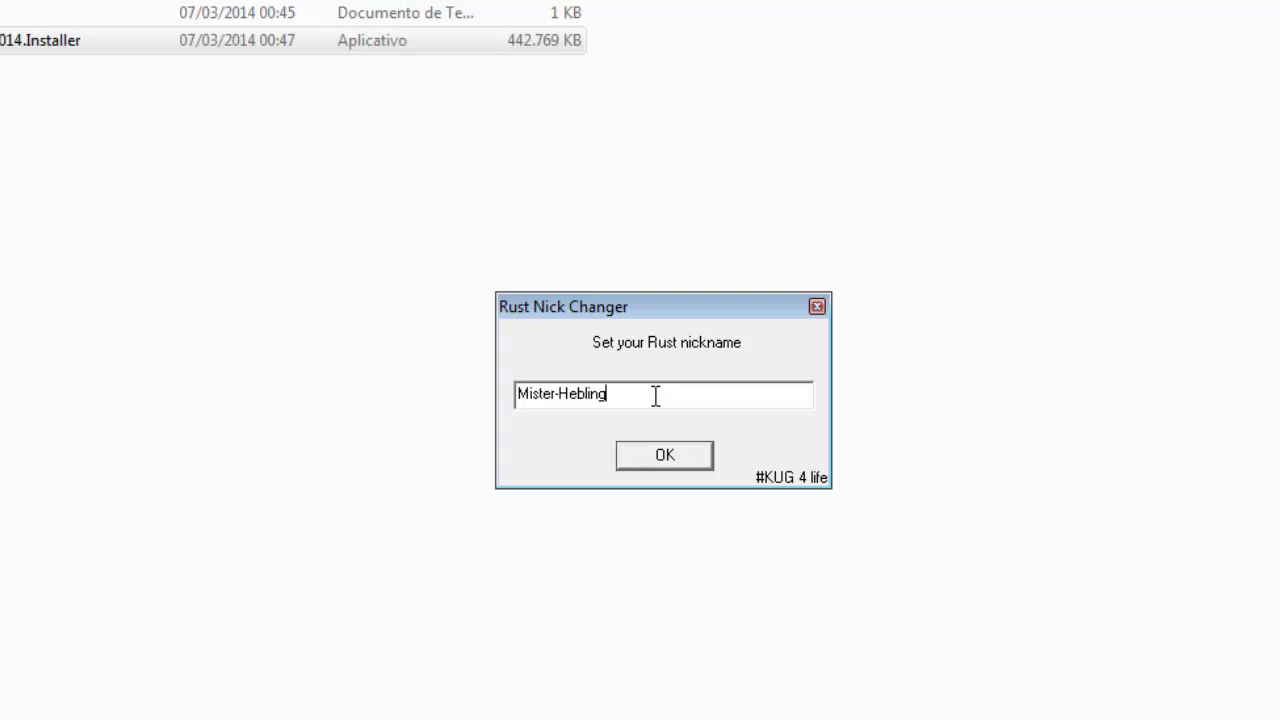
pyautogui.click(663, 456)
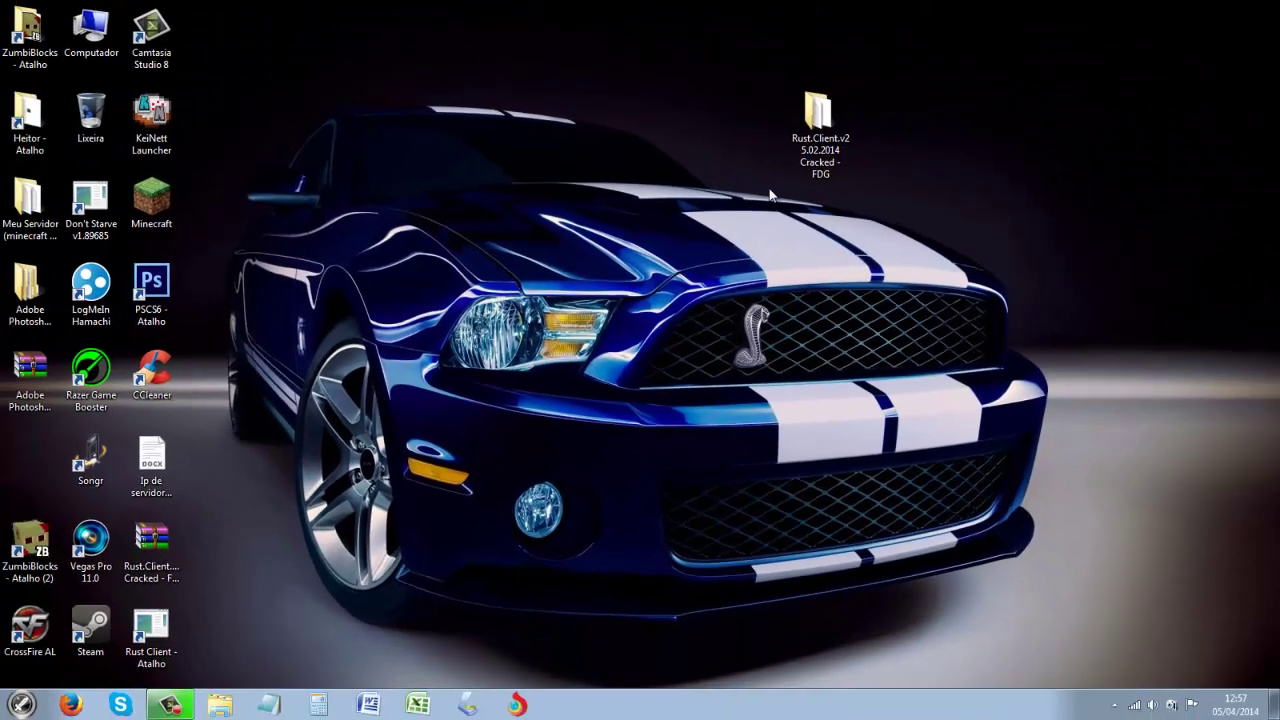
# Place the extracted Rust client folder among the other desktop icons, and permanently delete the Rust Client shortcut
pyautogui.moveTo(820, 120); pyautogui.dragTo(650, 232)
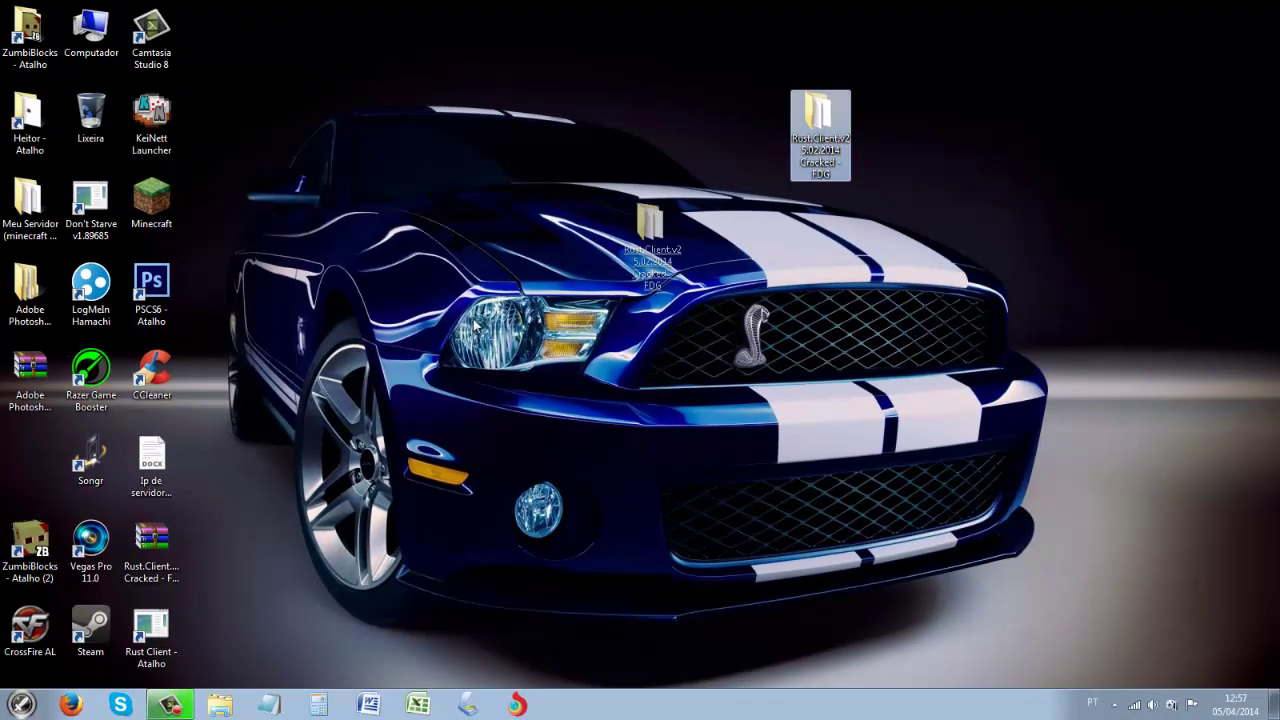
pyautogui.moveTo(475, 322); pyautogui.dragTo(30, 470)
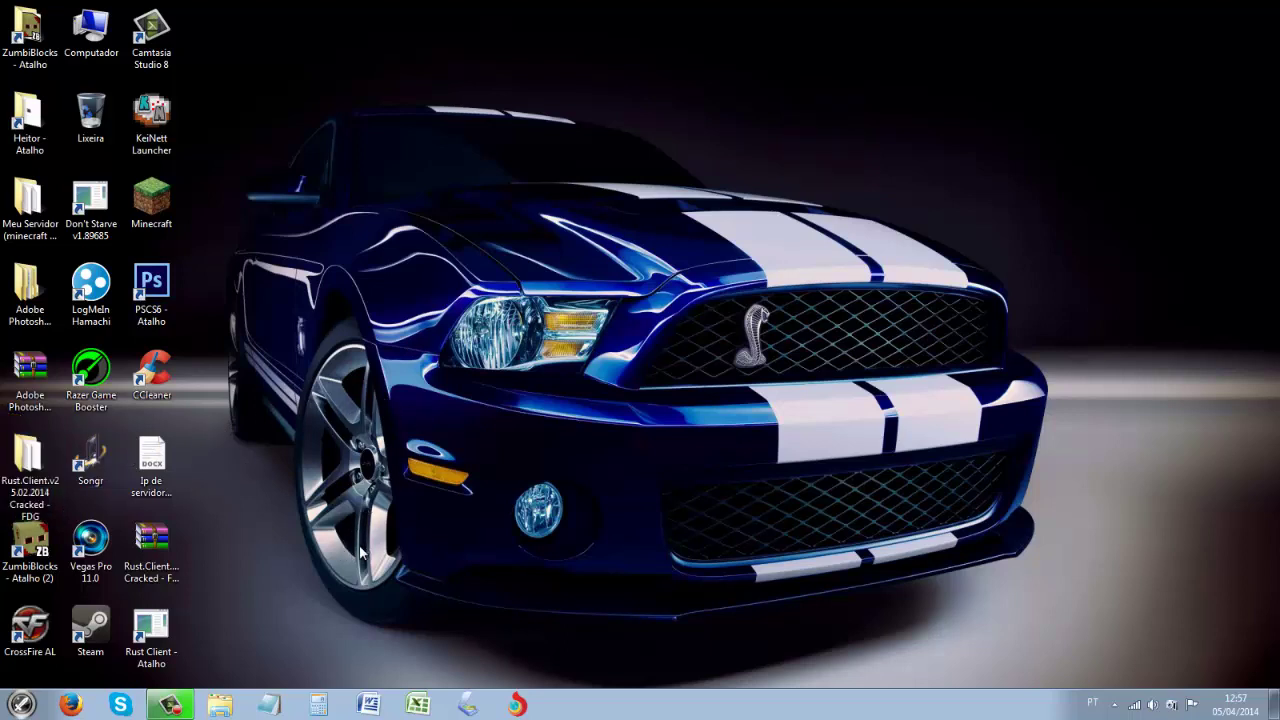
pyautogui.moveTo(152, 632); pyautogui.dragTo(85, 115)
pyautogui.rightClick(96, 100)
pyautogui.click(150, 164)
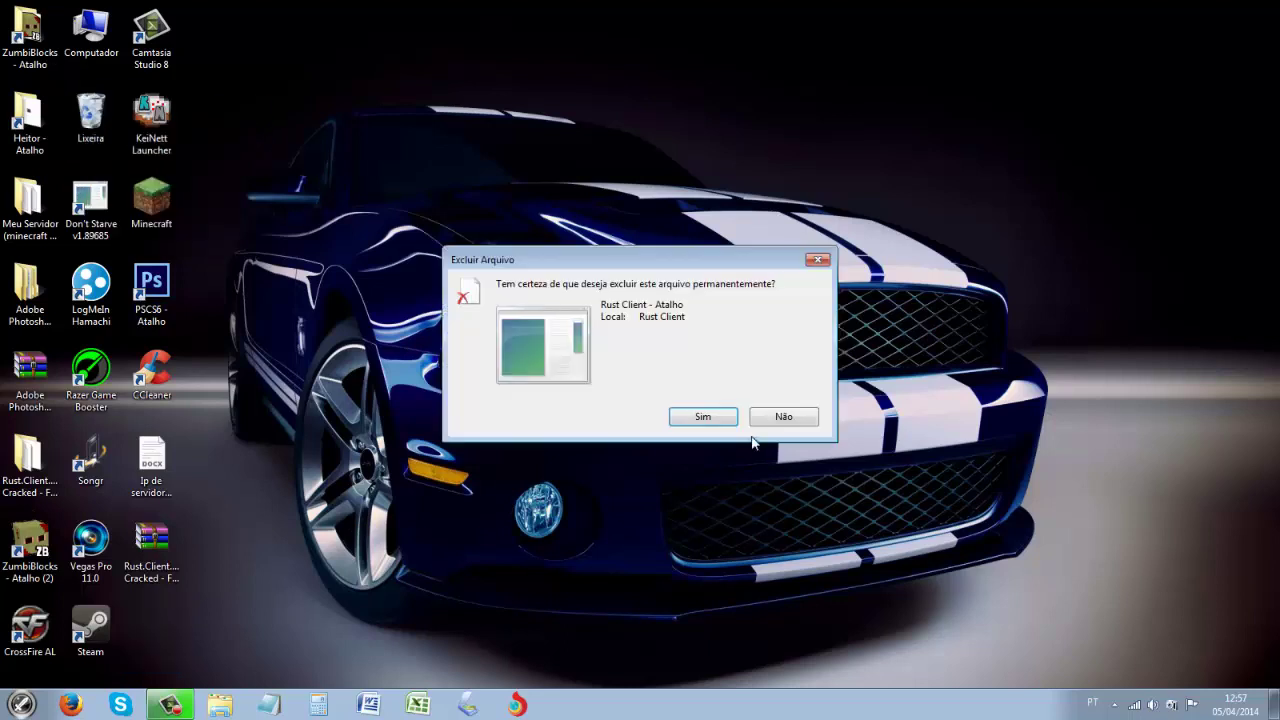
pyautogui.click(703, 416)
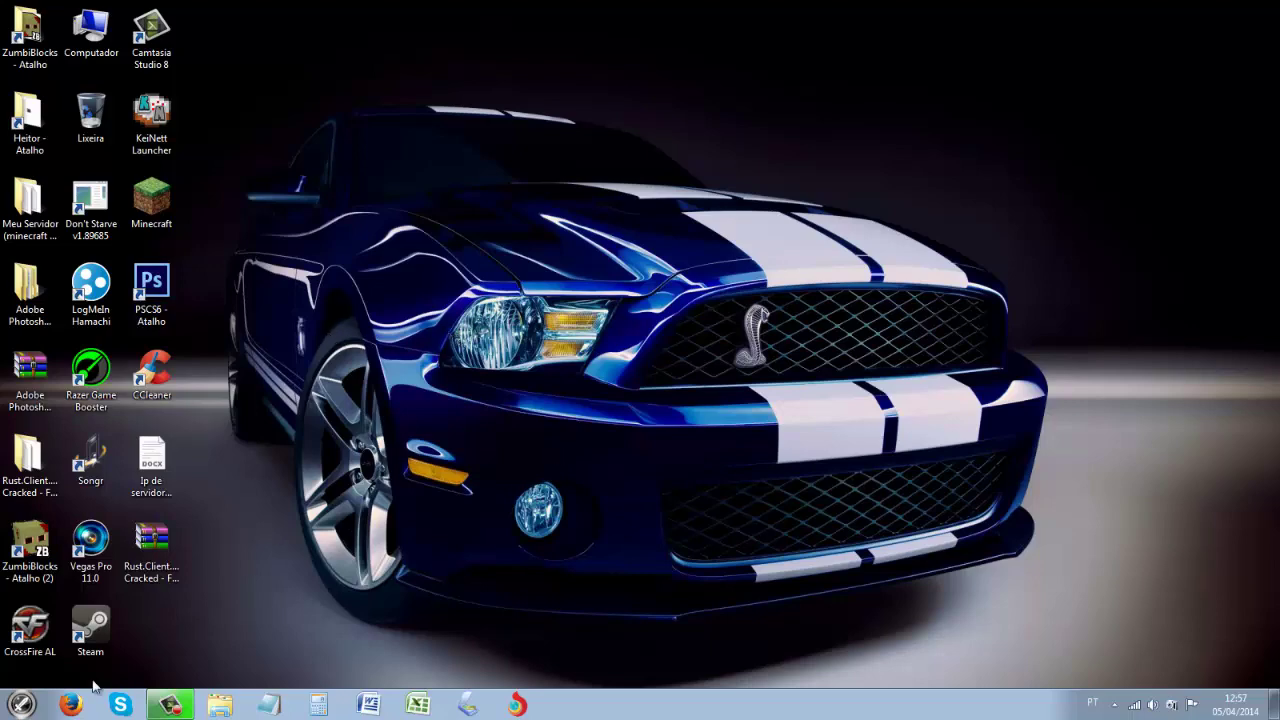
# Browse to the installed client folder C:\Games\Rust.Client.v25.02.2014
pyautogui.click(21, 704)
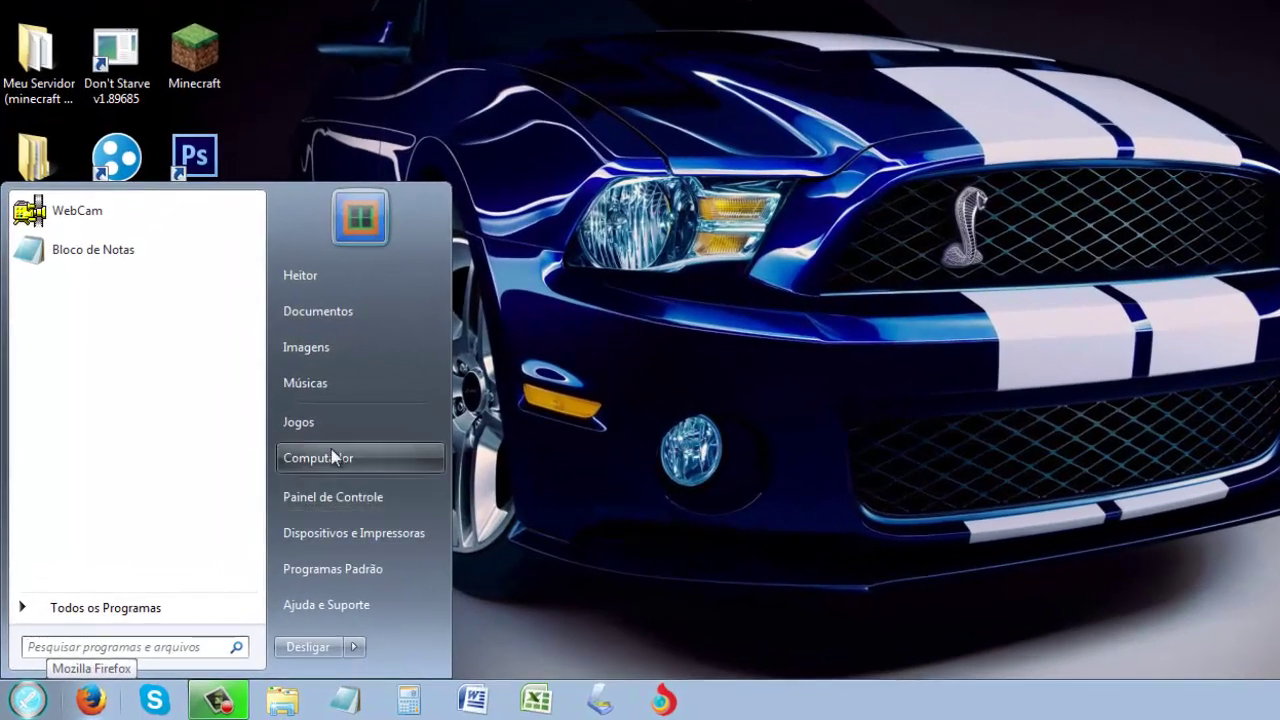
pyautogui.click(460, 369)
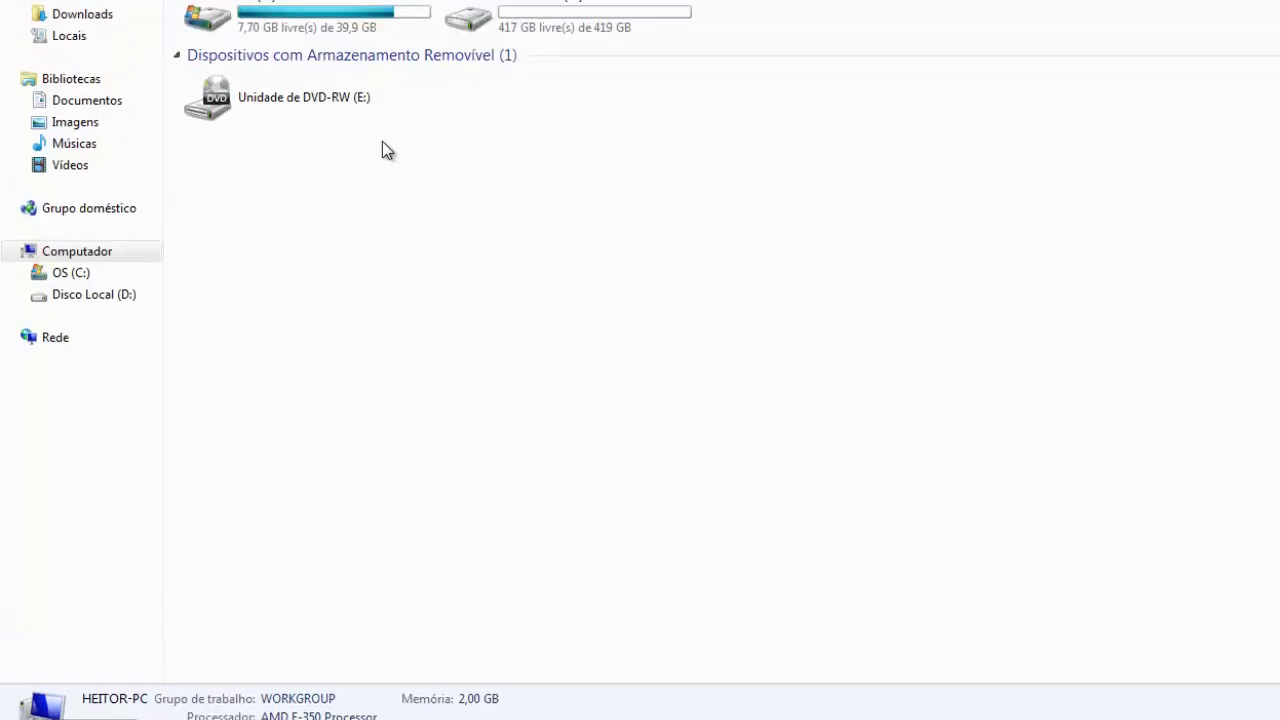
pyautogui.doubleClick(289, 122)
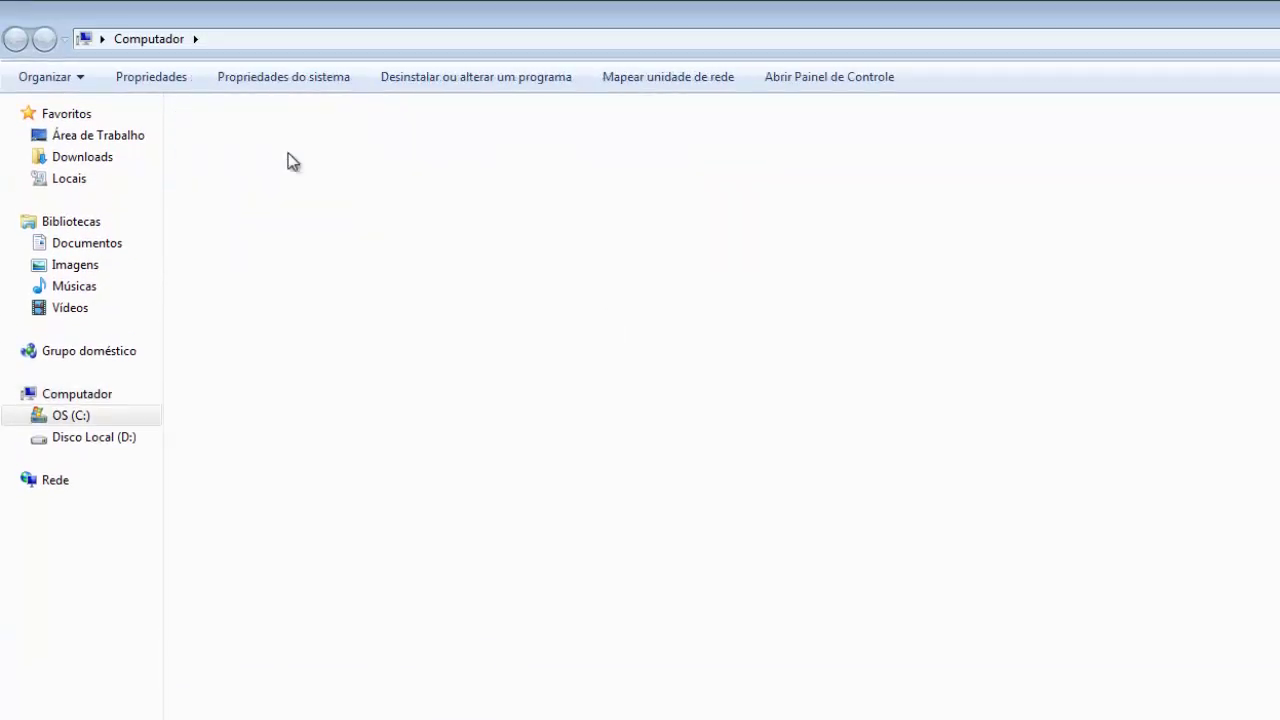
pyautogui.click(335, 160)
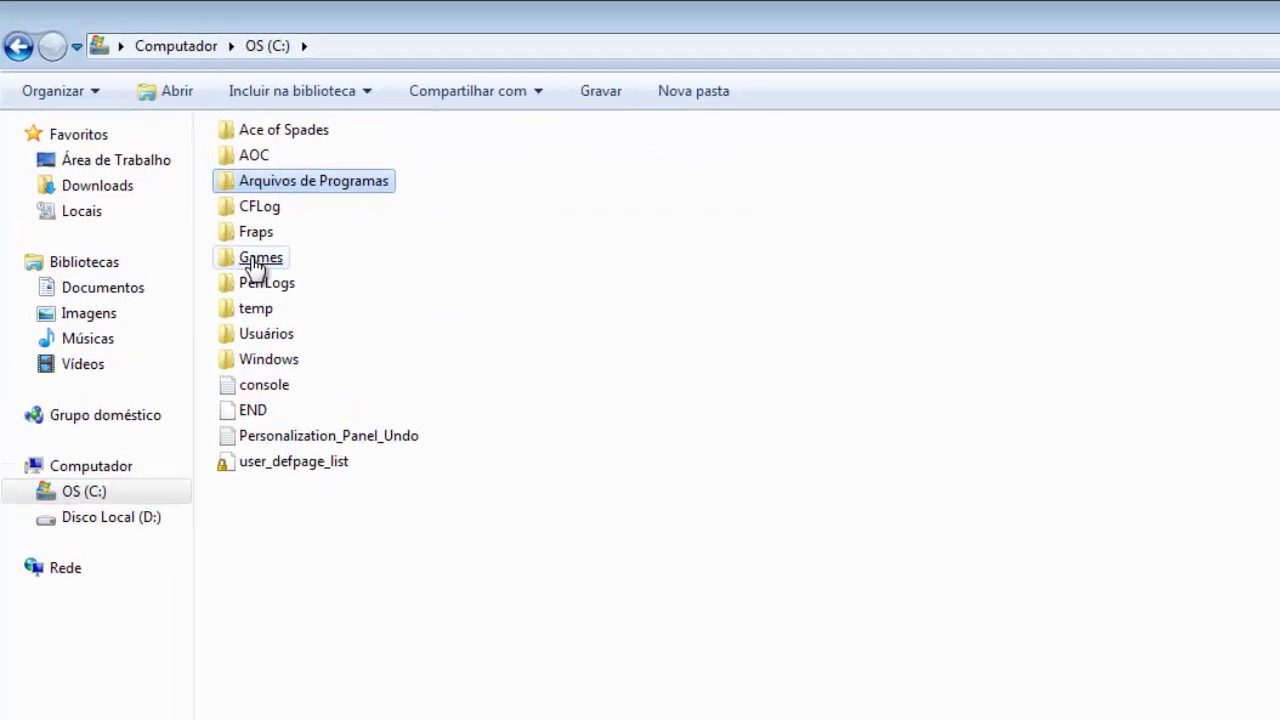
pyautogui.click(216, 218)
pyautogui.doubleClick(277, 285)
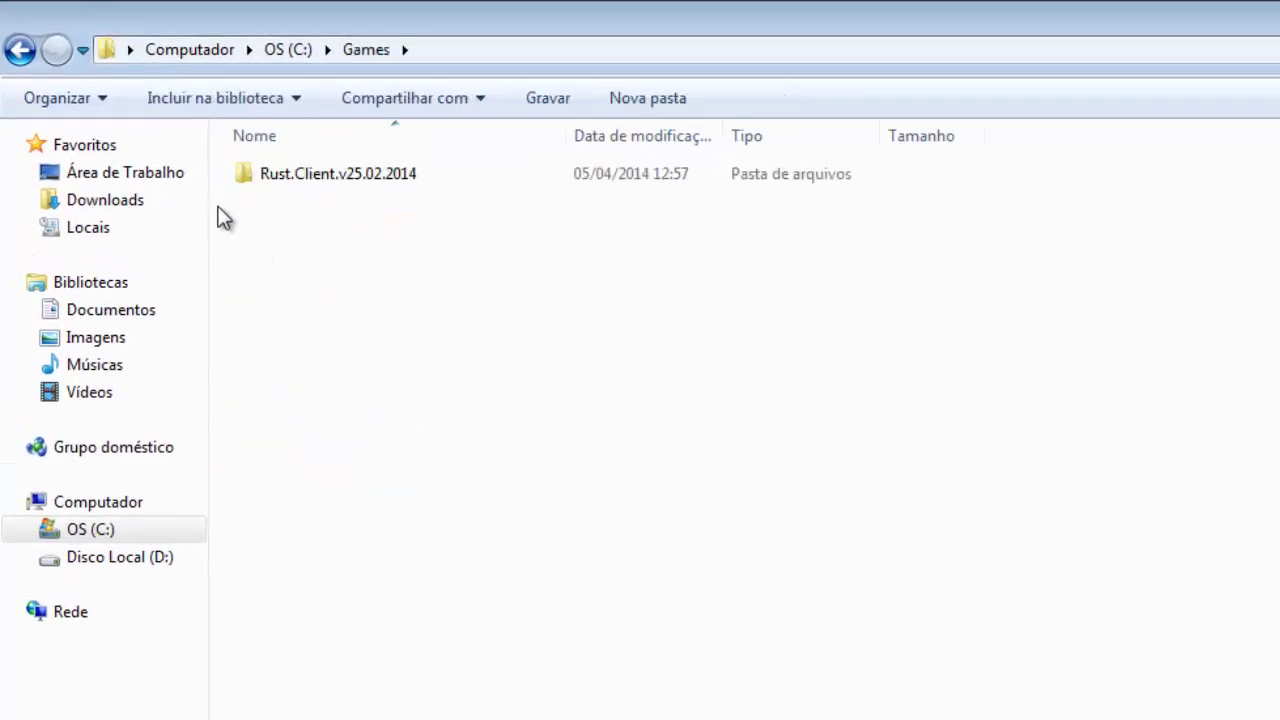
pyautogui.click(300, 178)
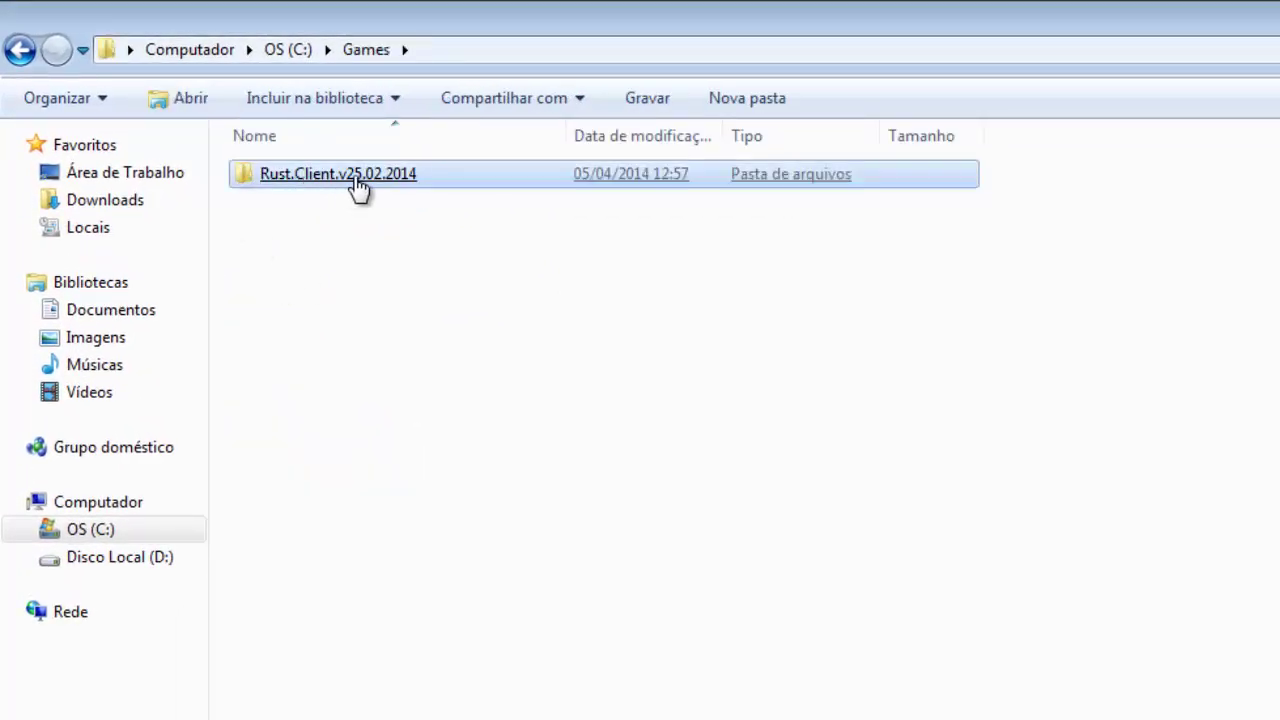
pyautogui.doubleClick(358, 188)
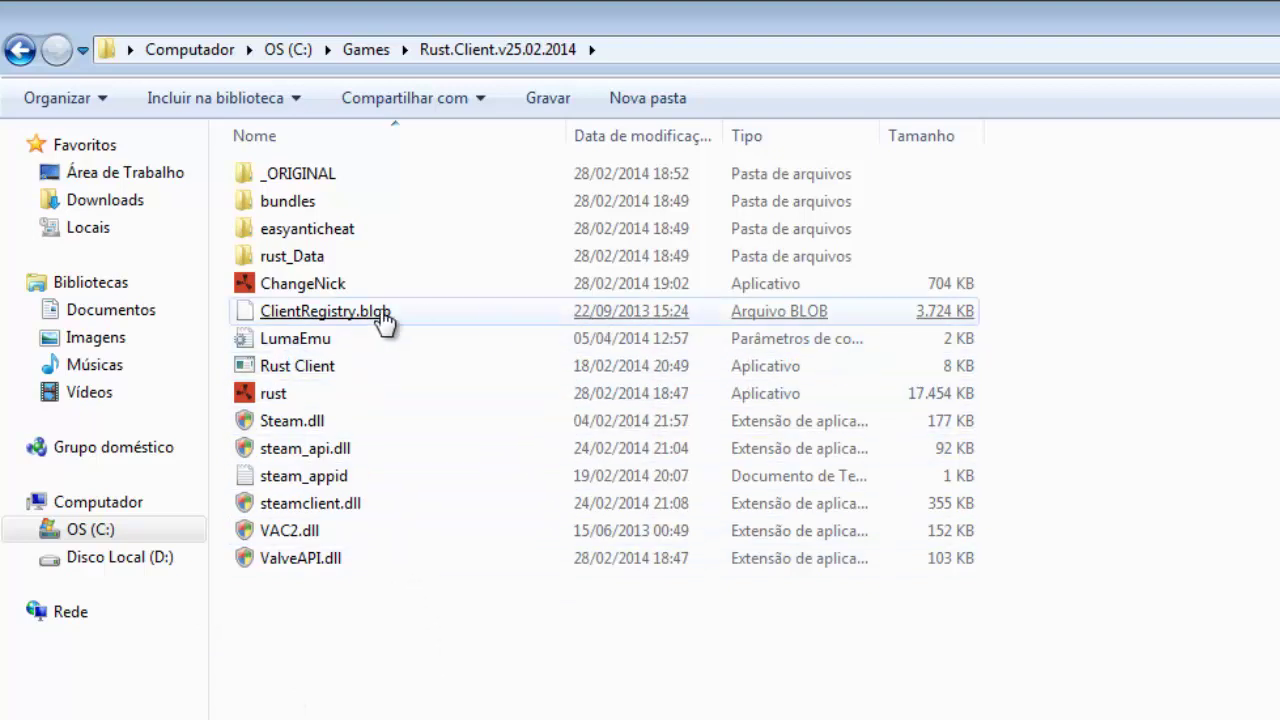
# Run ChangeNick from the client folder and set the player's nickname
pyautogui.click(258, 290)
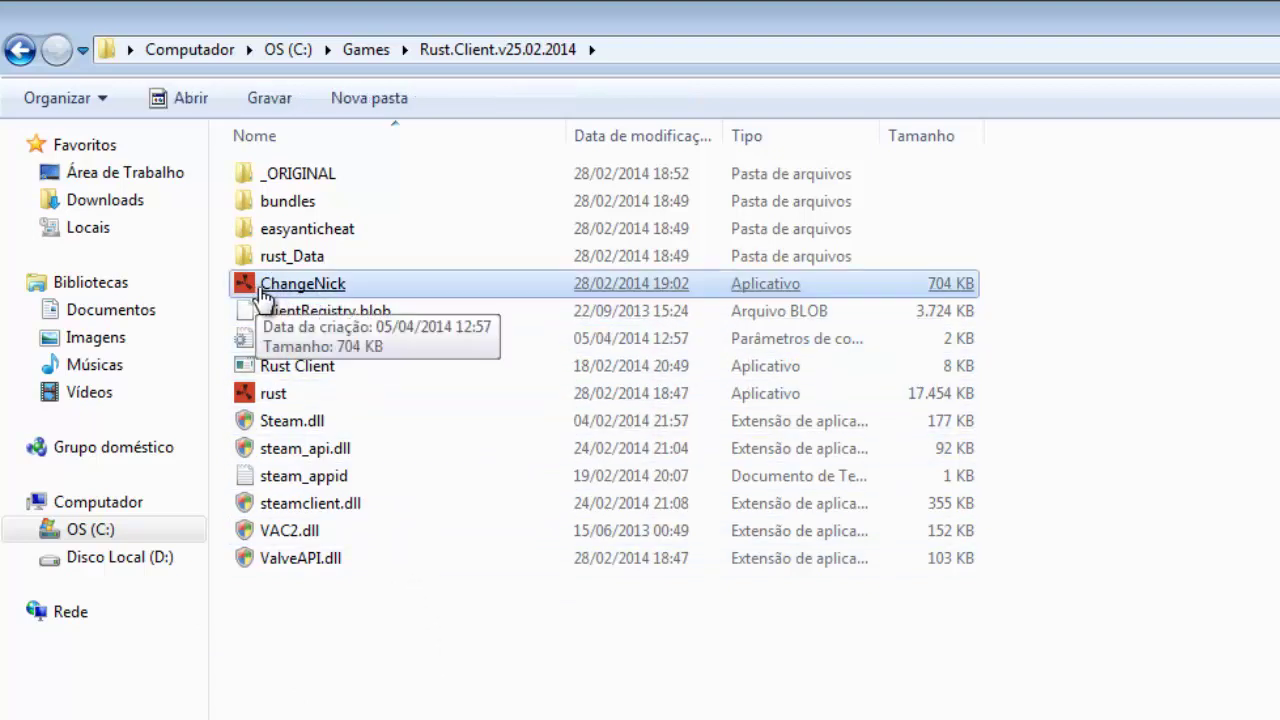
pyautogui.doubleClick(328, 290)
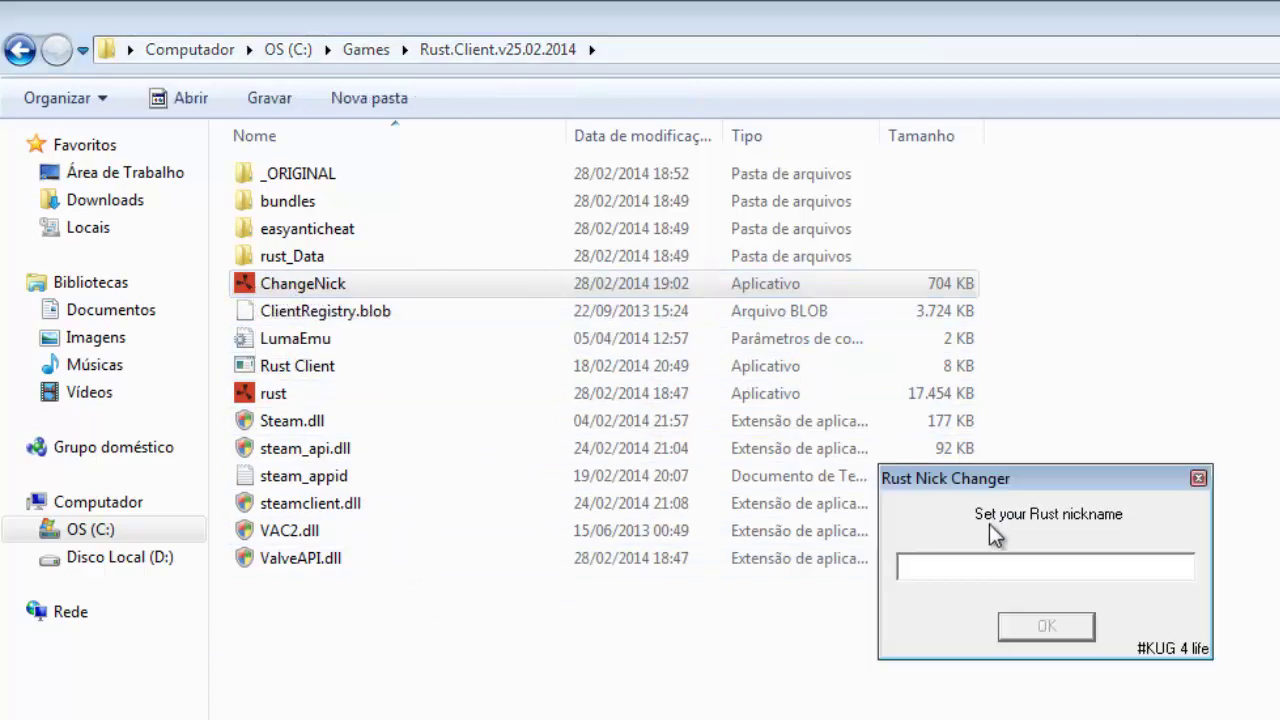
pyautogui.write('Mister')
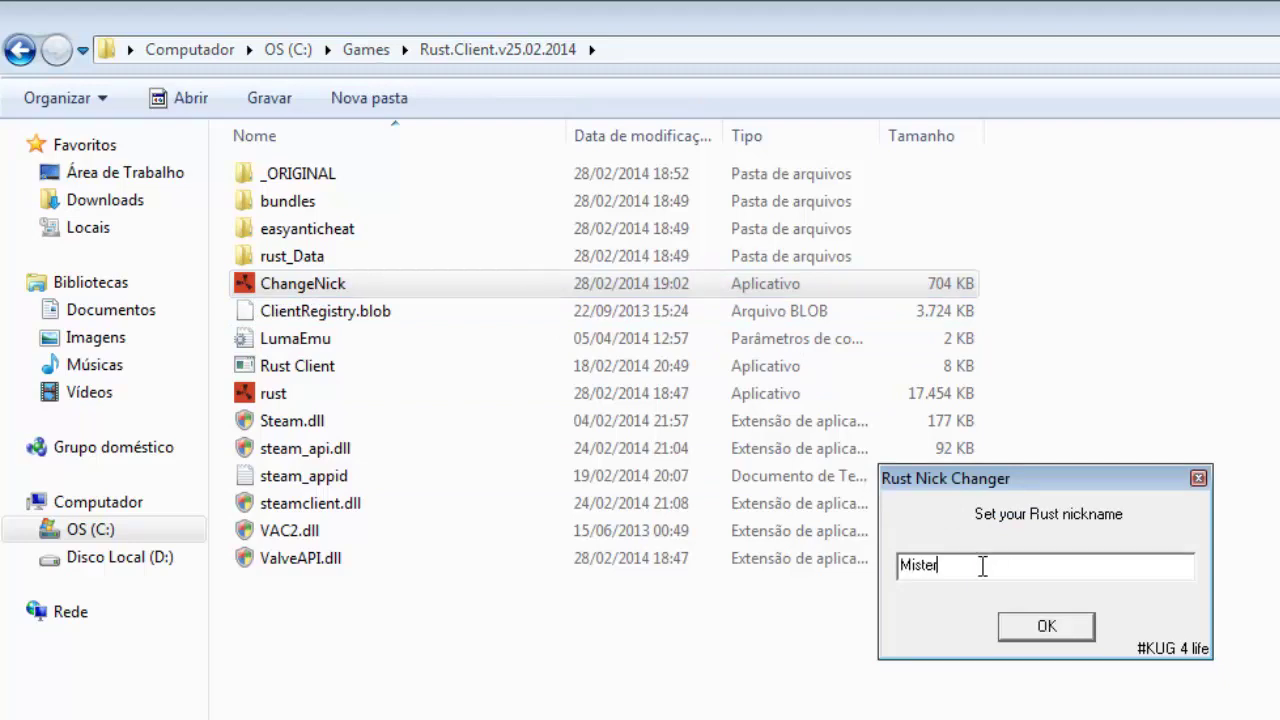
pyautogui.write('-Hebling')
pyautogui.click(1049, 630)
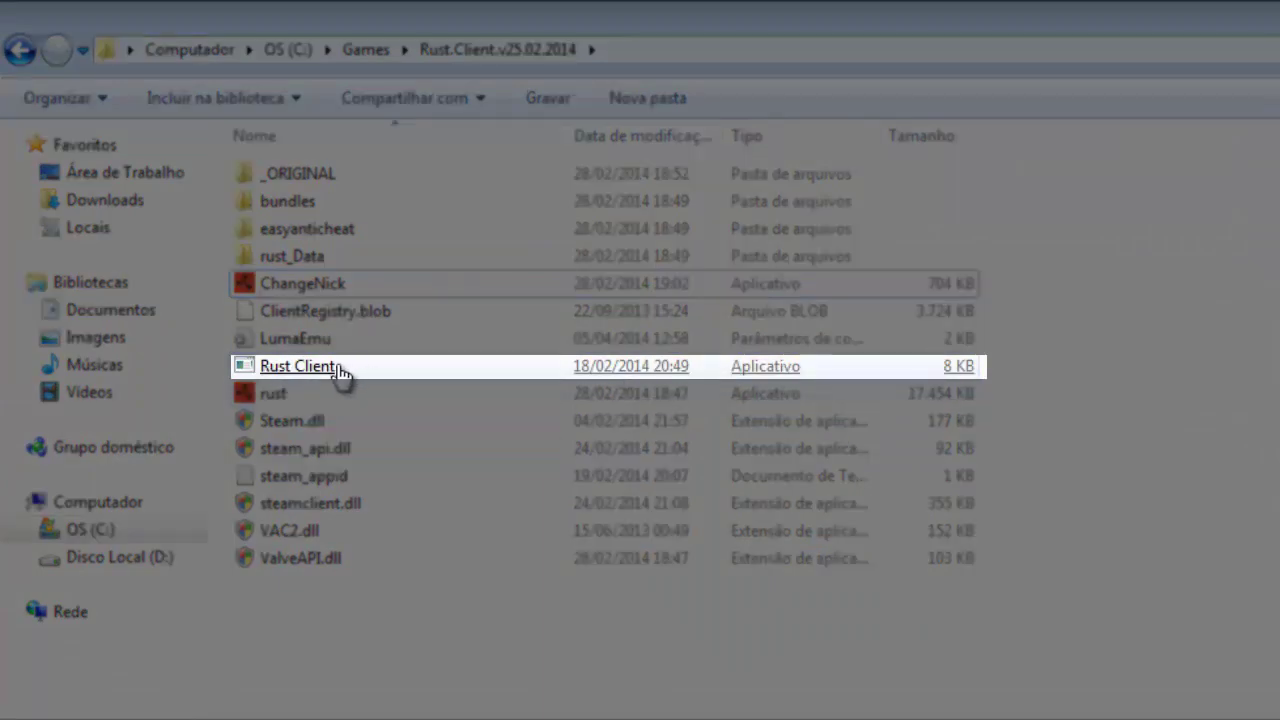
# Create a desktop shortcut for the Rust Client application and close the folder window
pyautogui.rightClick(340, 372)
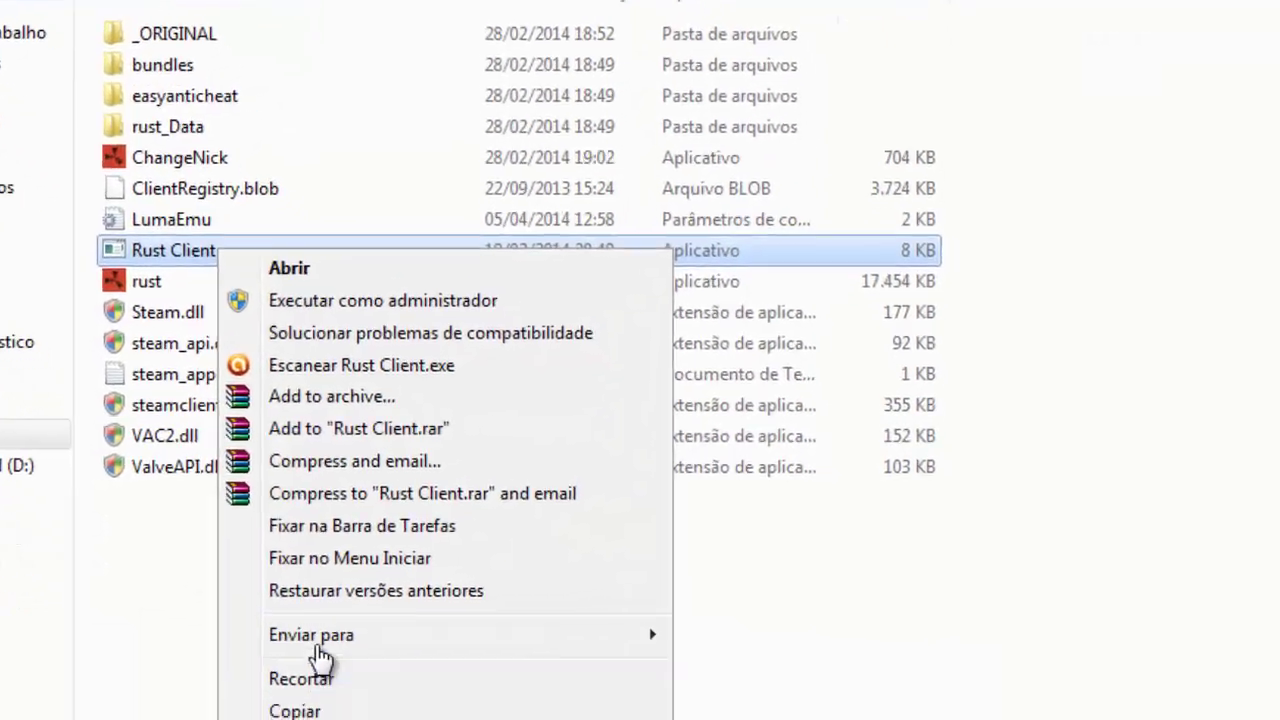
pyautogui.moveTo(520, 708)
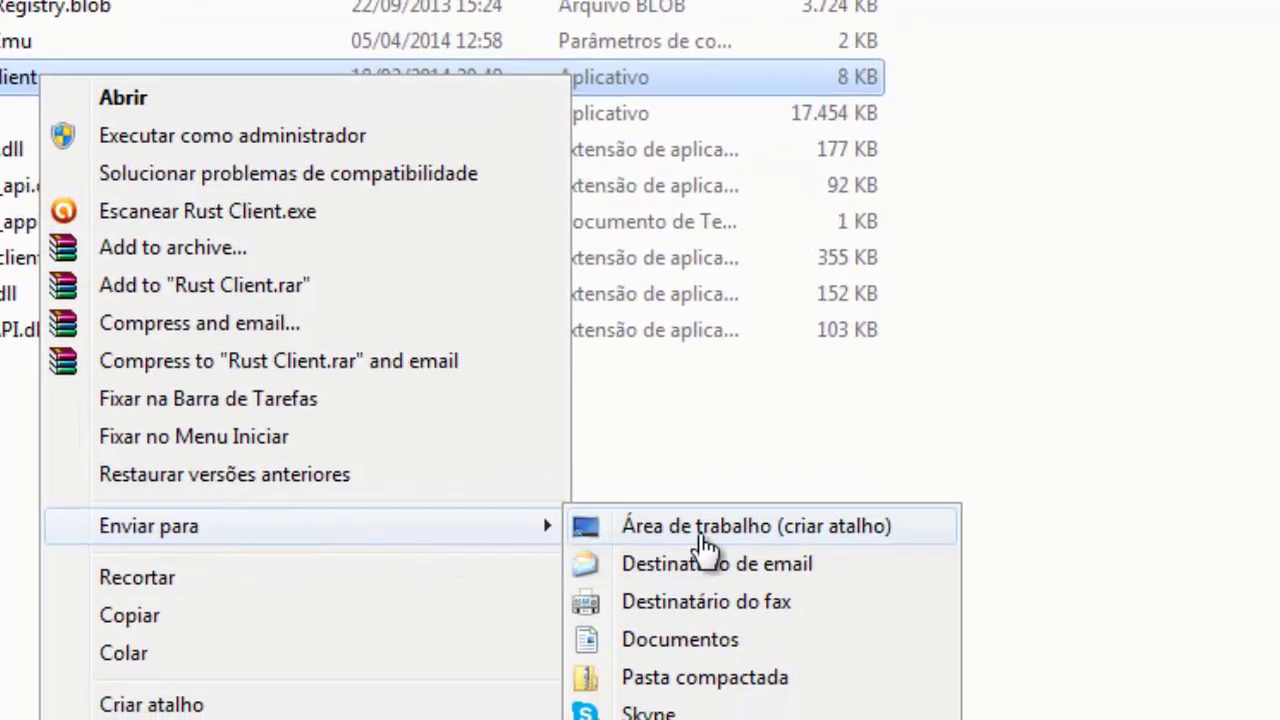
pyautogui.click(798, 540)
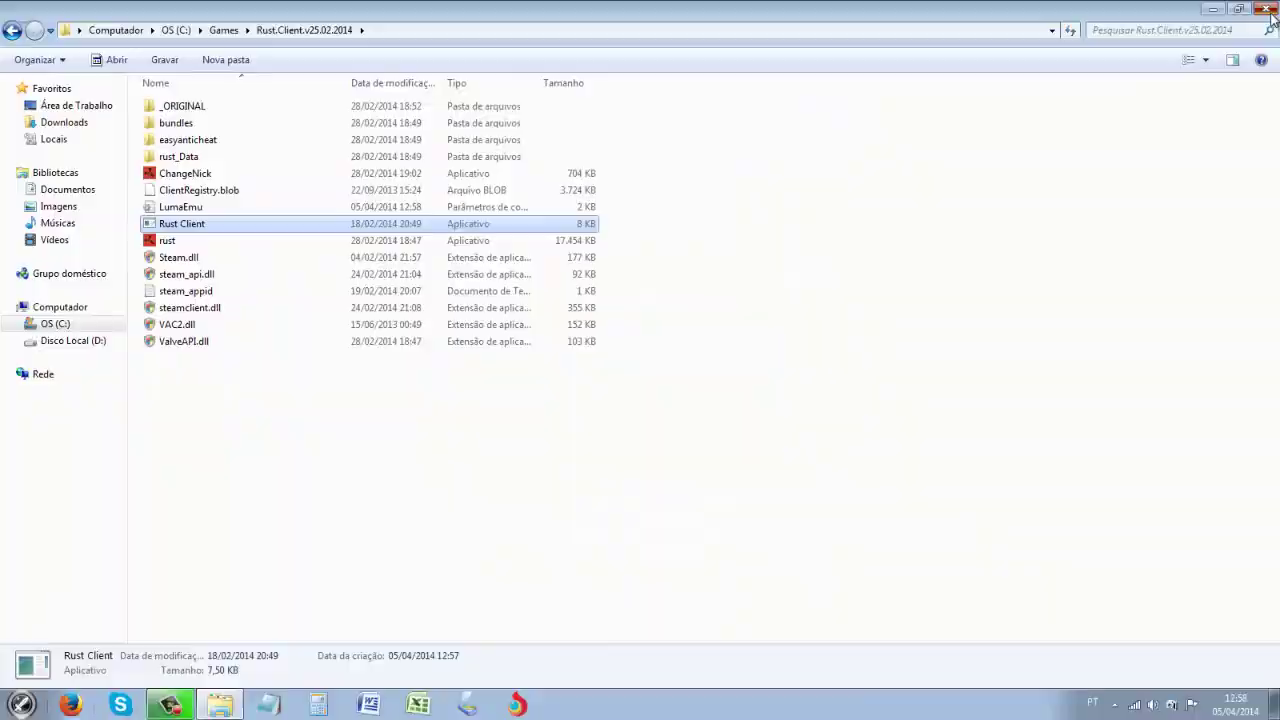
pyautogui.click(1268, 12)
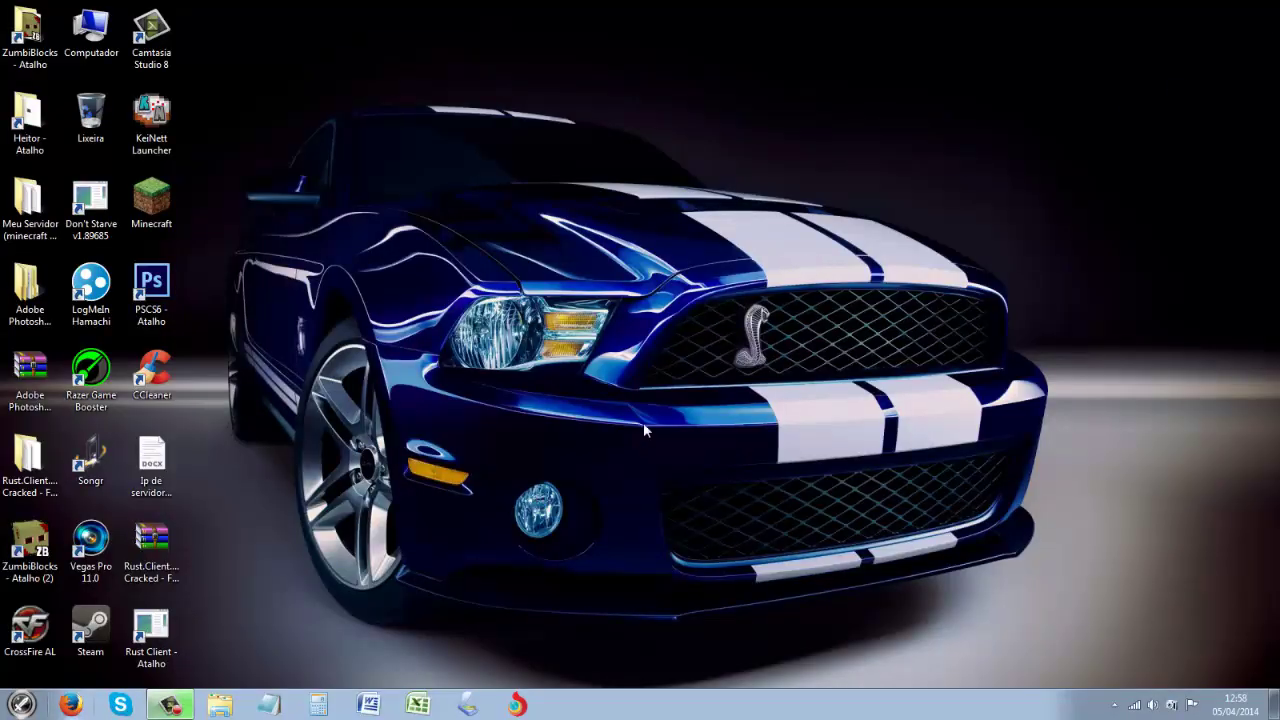
# Move the Rust Client shortcut to an empty area of the desktop and launch the game from it
pyautogui.moveTo(162, 638); pyautogui.dragTo(700, 215)
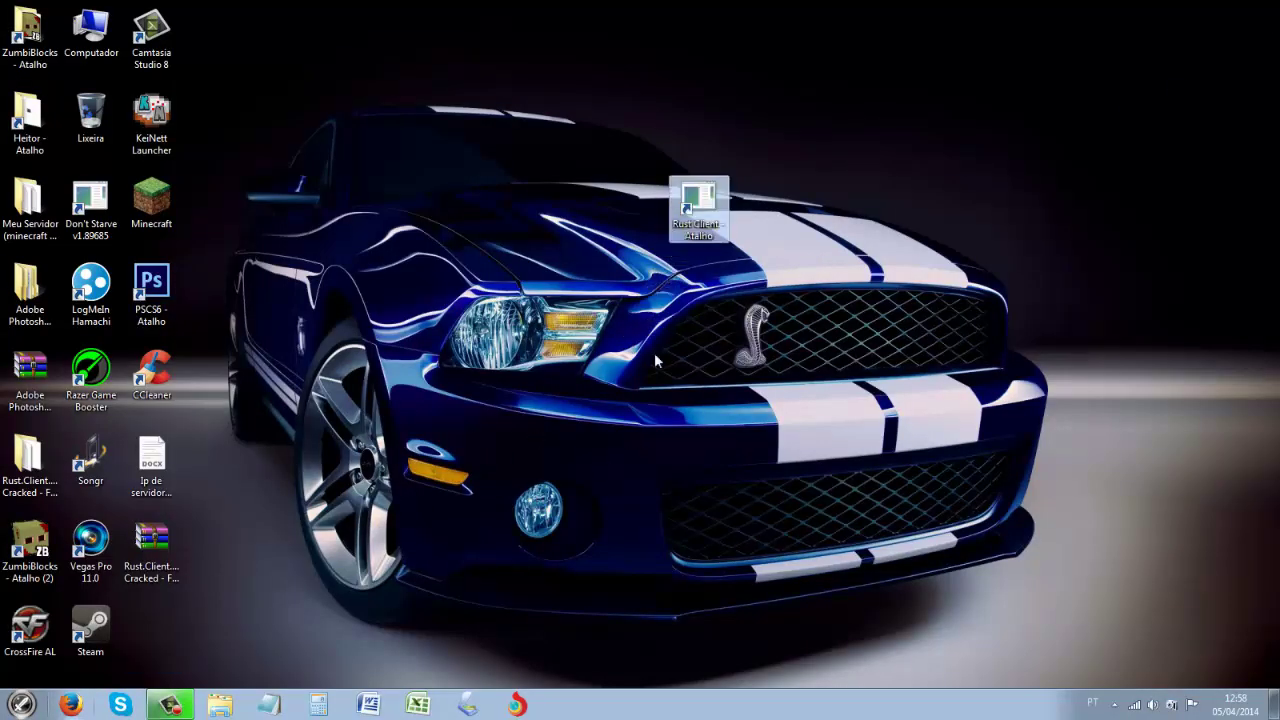
pyautogui.moveTo(837, 320); pyautogui.dragTo(636, 152)
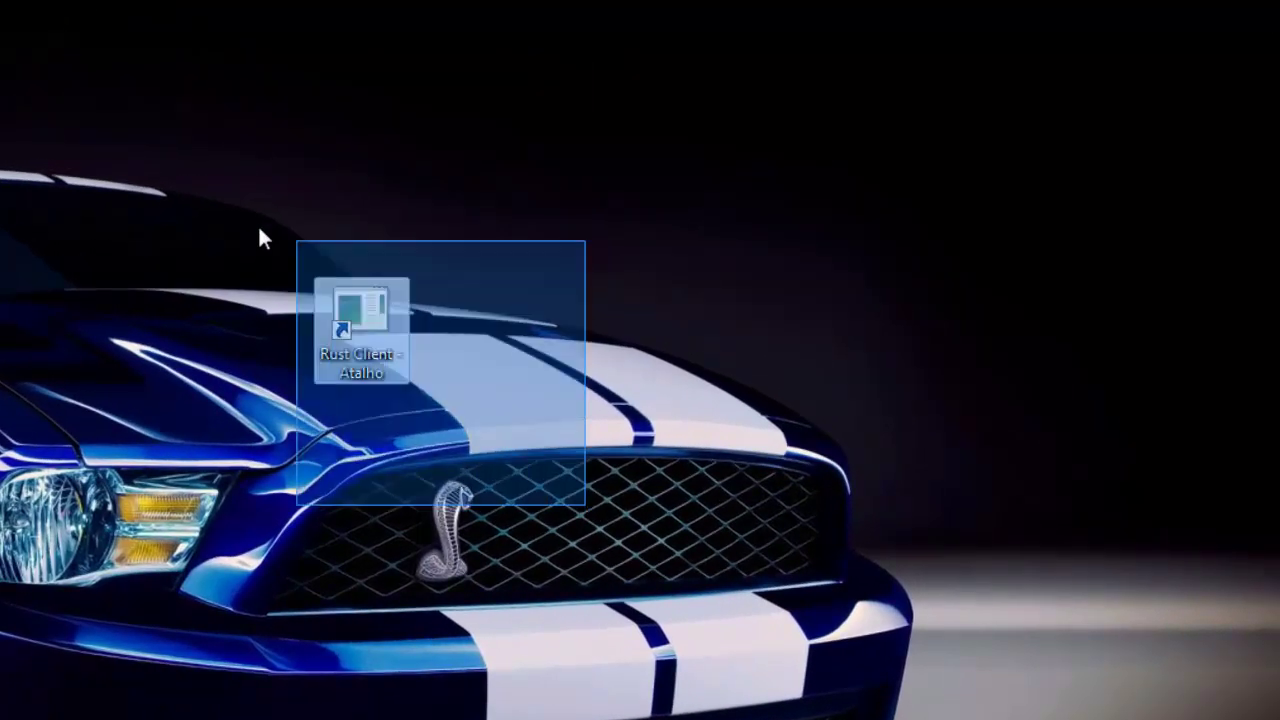
pyautogui.click(207, 327)
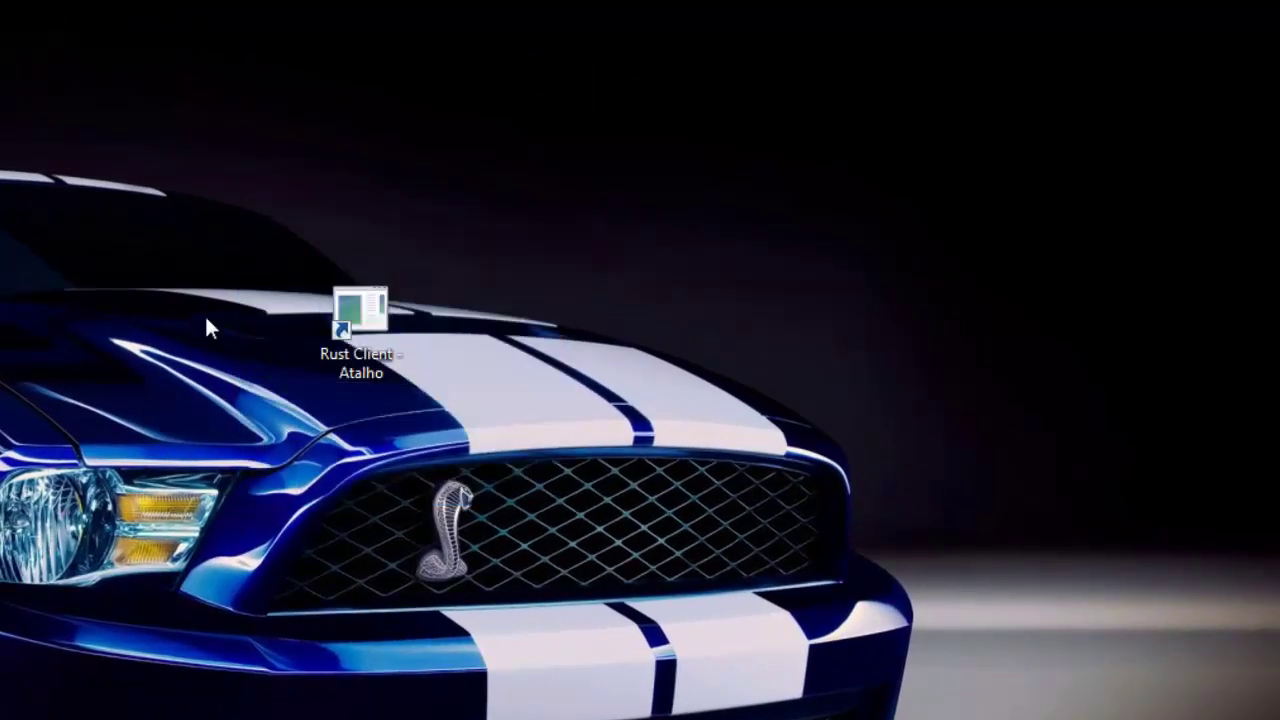
pyautogui.click(364, 335)
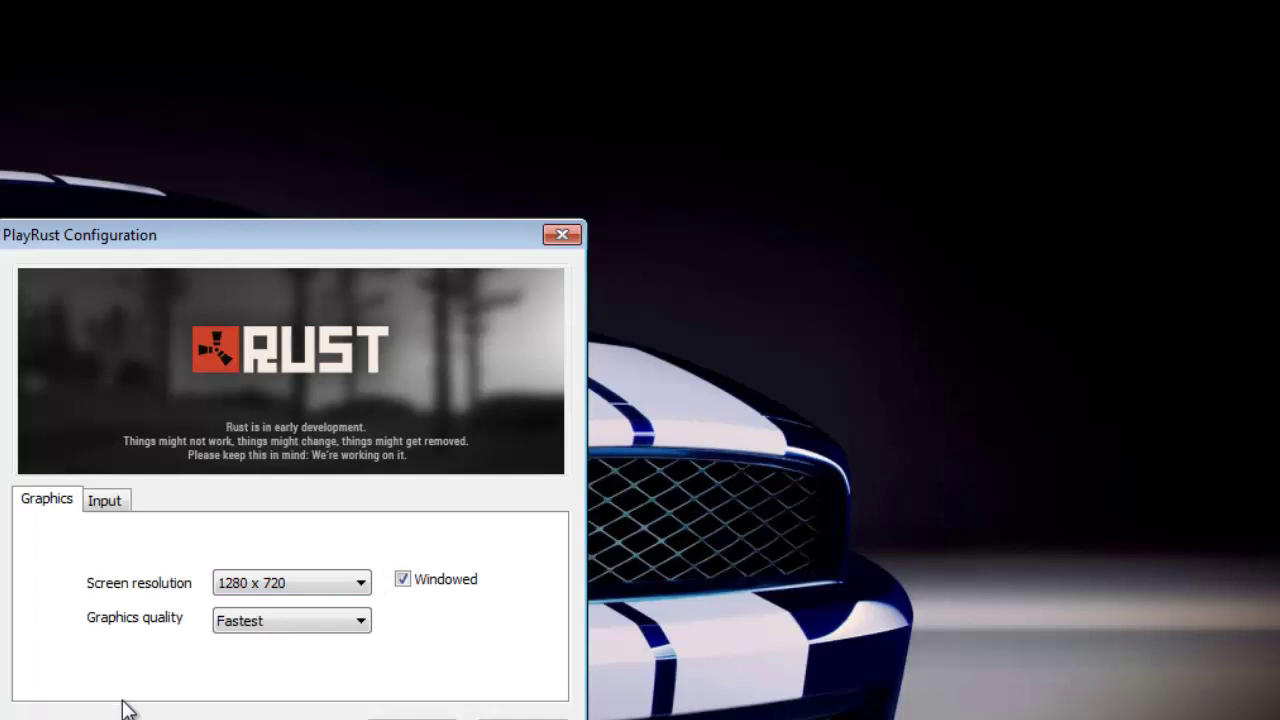
# Reposition the PlayRust Configuration window and set the screen resolution to 800 x 600
pyautogui.moveTo(323, 242); pyautogui.dragTo(363, 248)
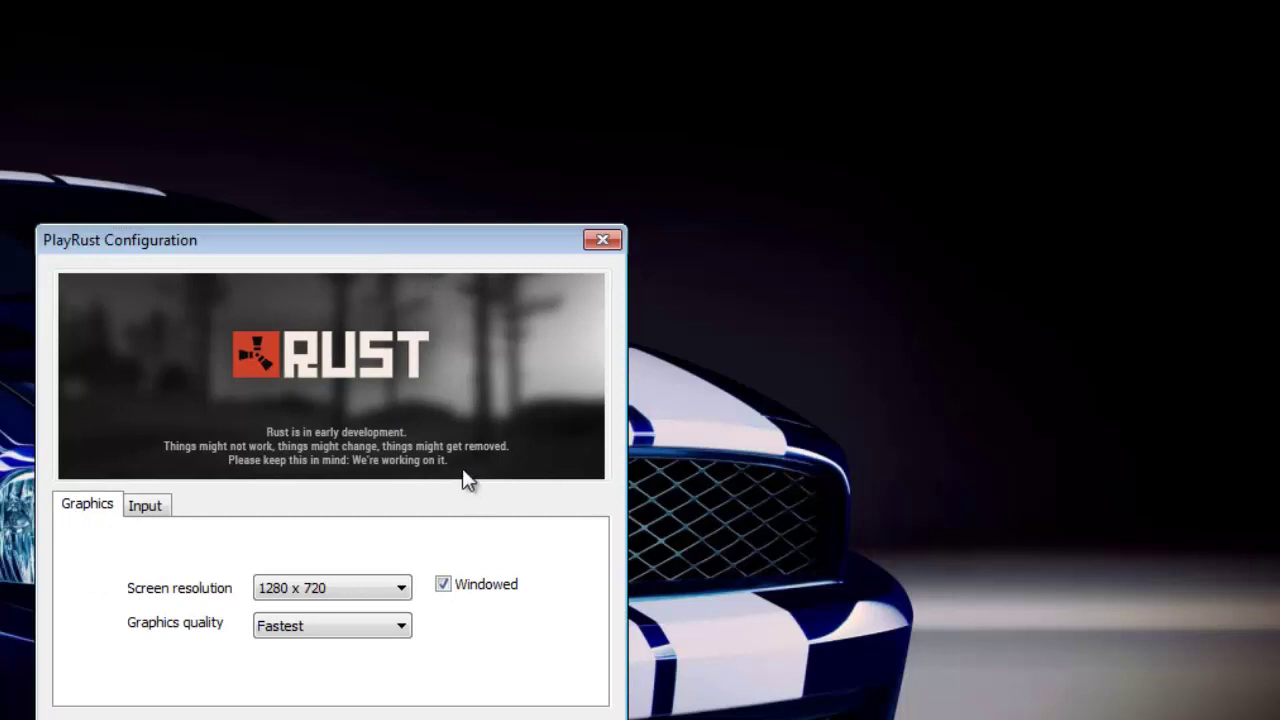
pyautogui.click(345, 592)
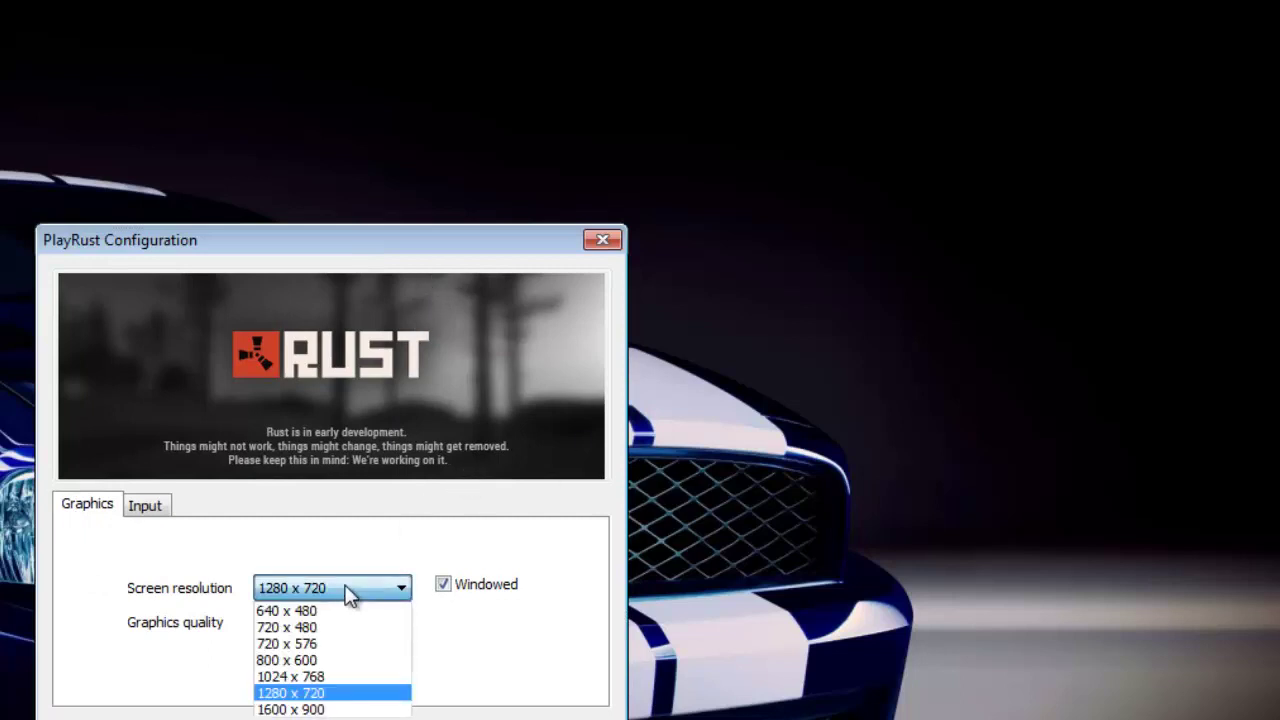
pyautogui.press('Down')
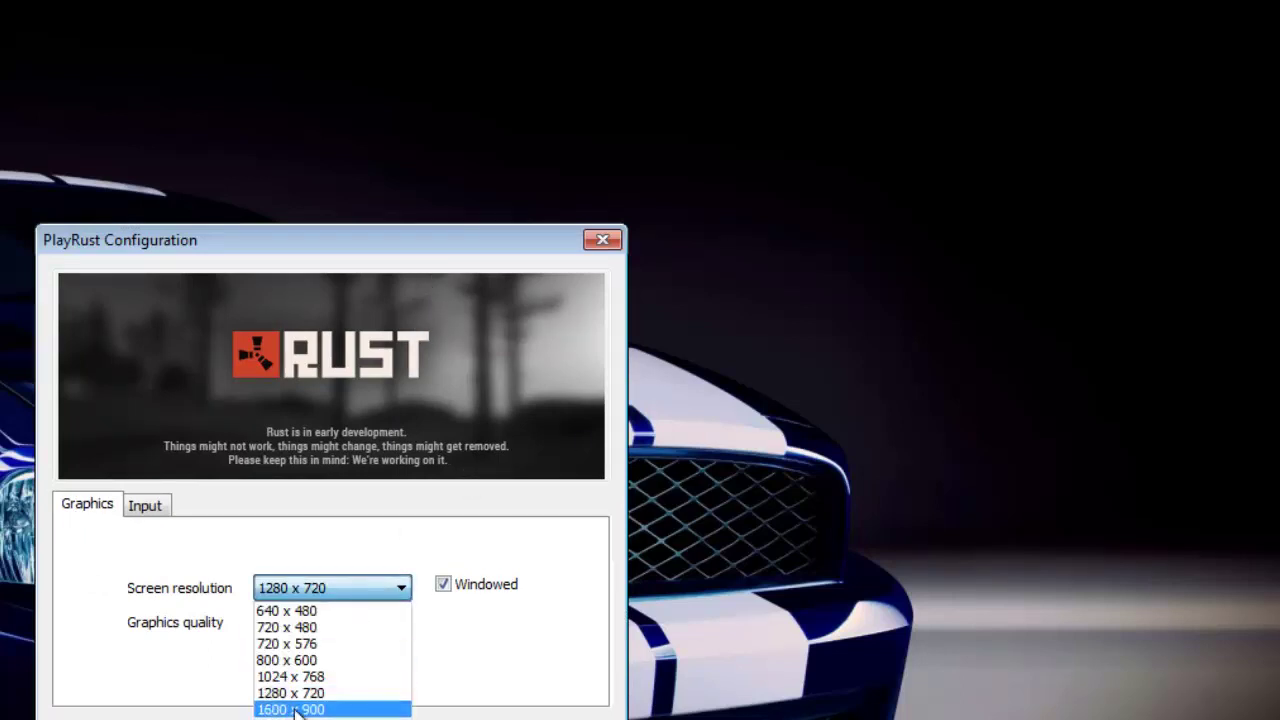
pyautogui.click(298, 662)
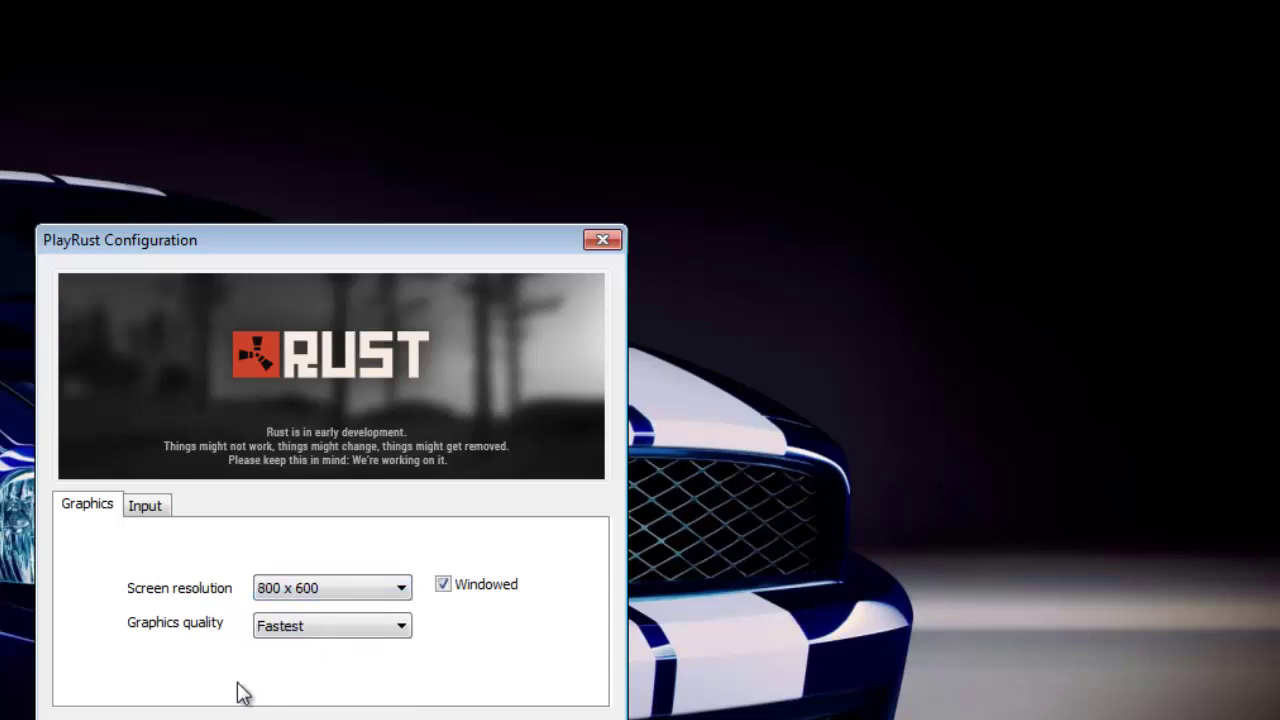
# Try the Fantastic graphics quality and return the setting to Fastest
pyautogui.click(376, 630)
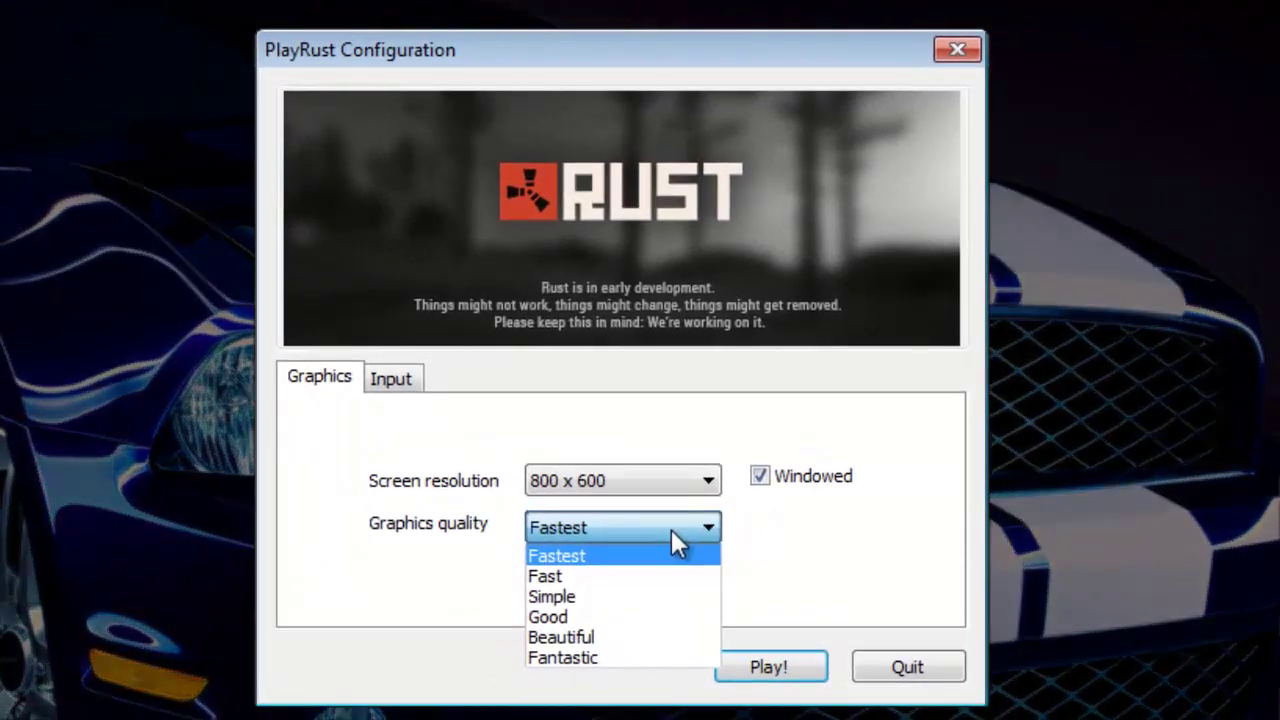
pyautogui.click(570, 657)
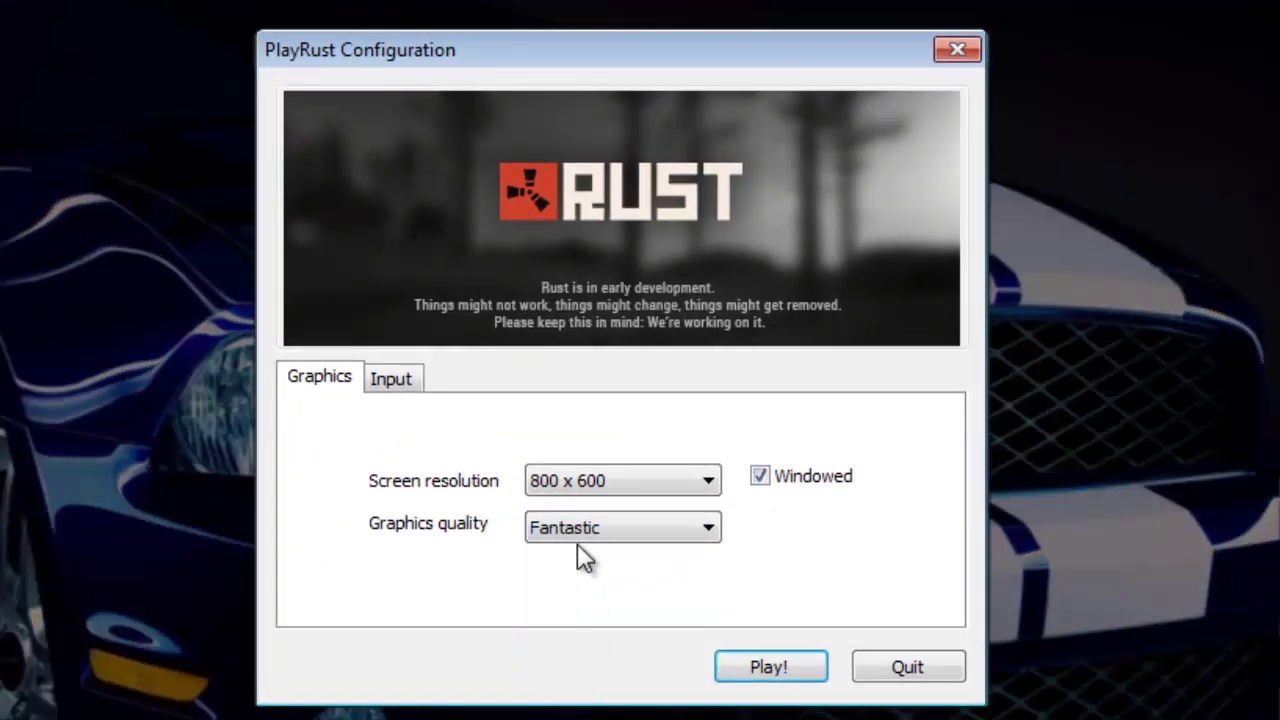
pyautogui.click(578, 532)
pyautogui.click(580, 555)
pyautogui.click(600, 530)
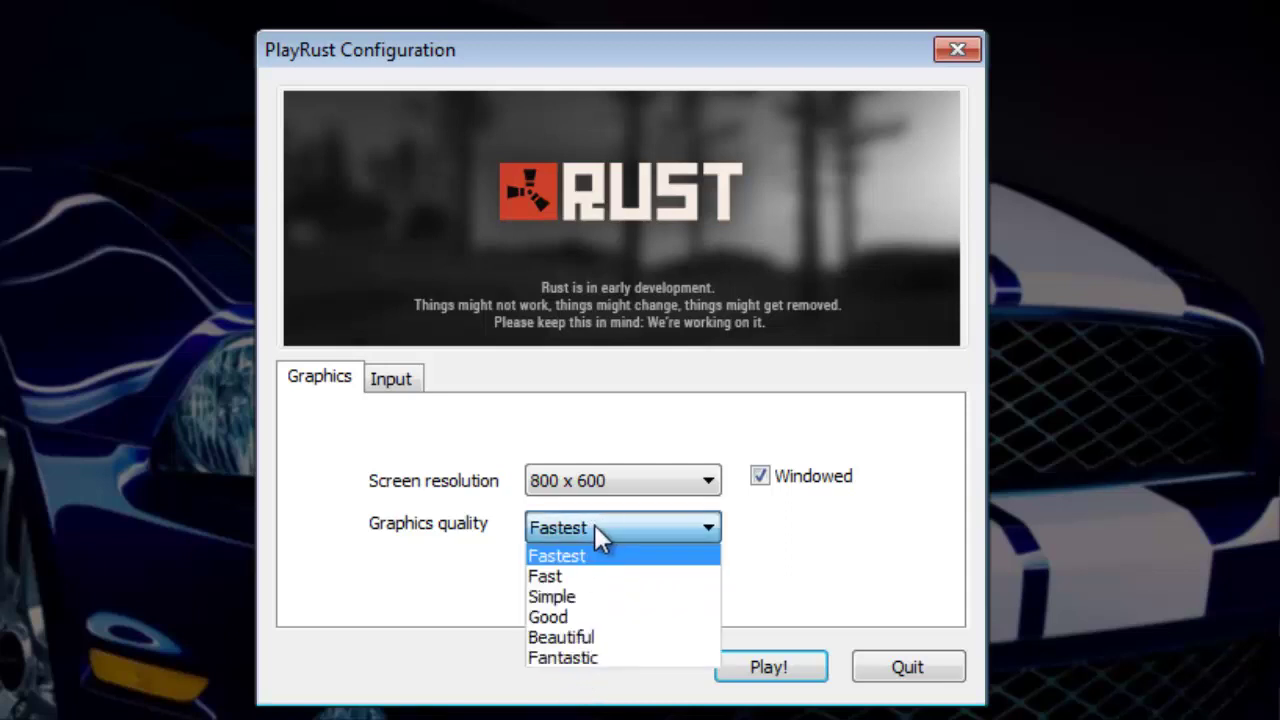
pyautogui.click(578, 538)
# Set the graphics quality to Beautiful after trying Good, with windowed mode left on
pyautogui.click(580, 530)
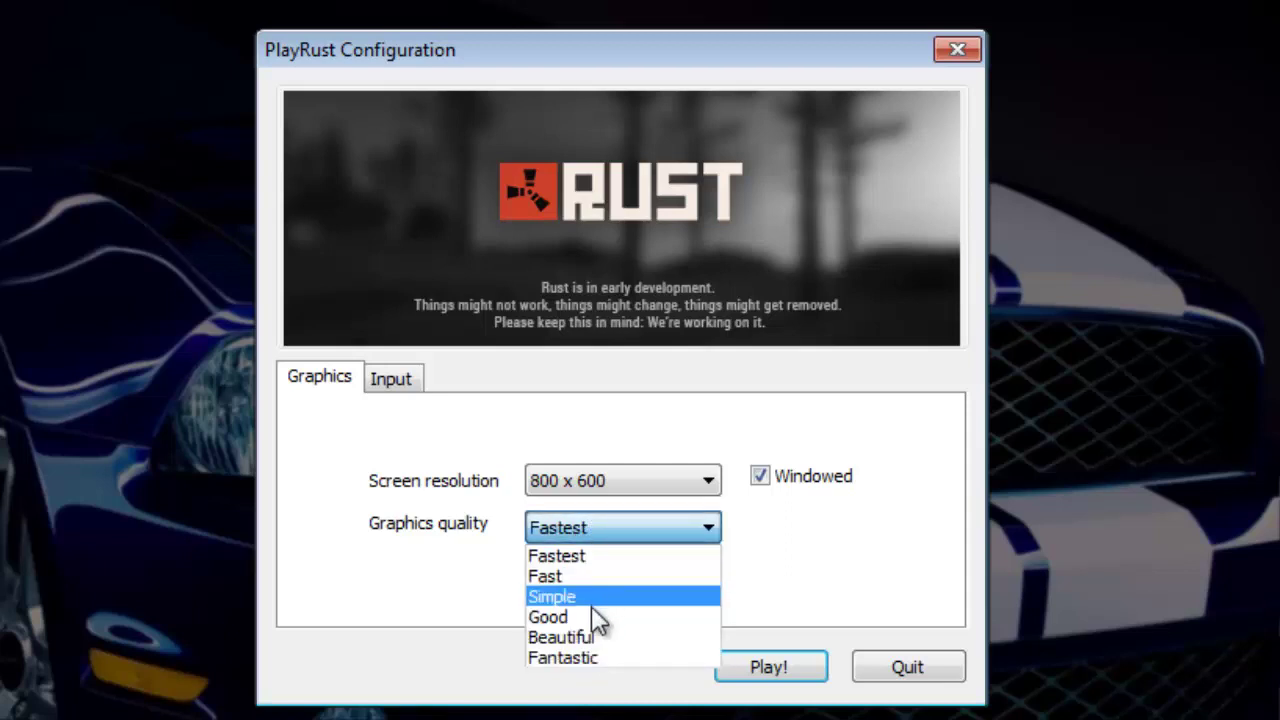
pyautogui.click(582, 614)
pyautogui.click(580, 528)
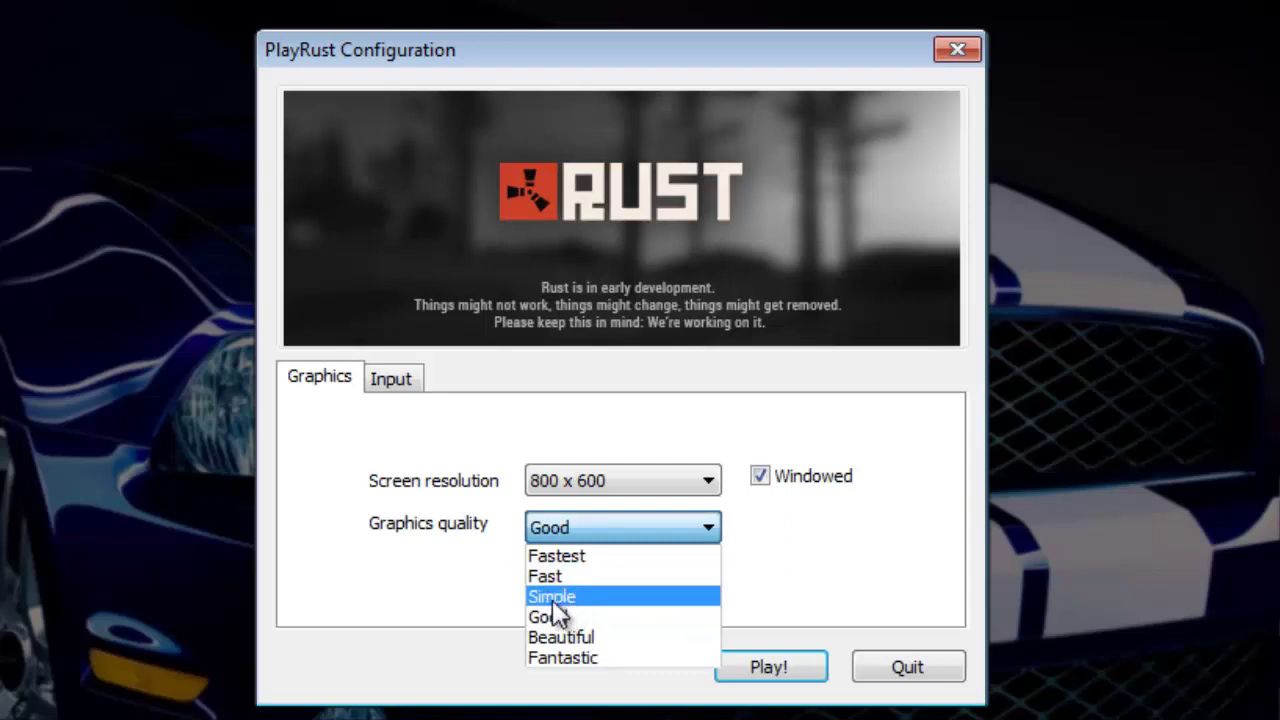
pyautogui.click(552, 582)
pyautogui.click(561, 529)
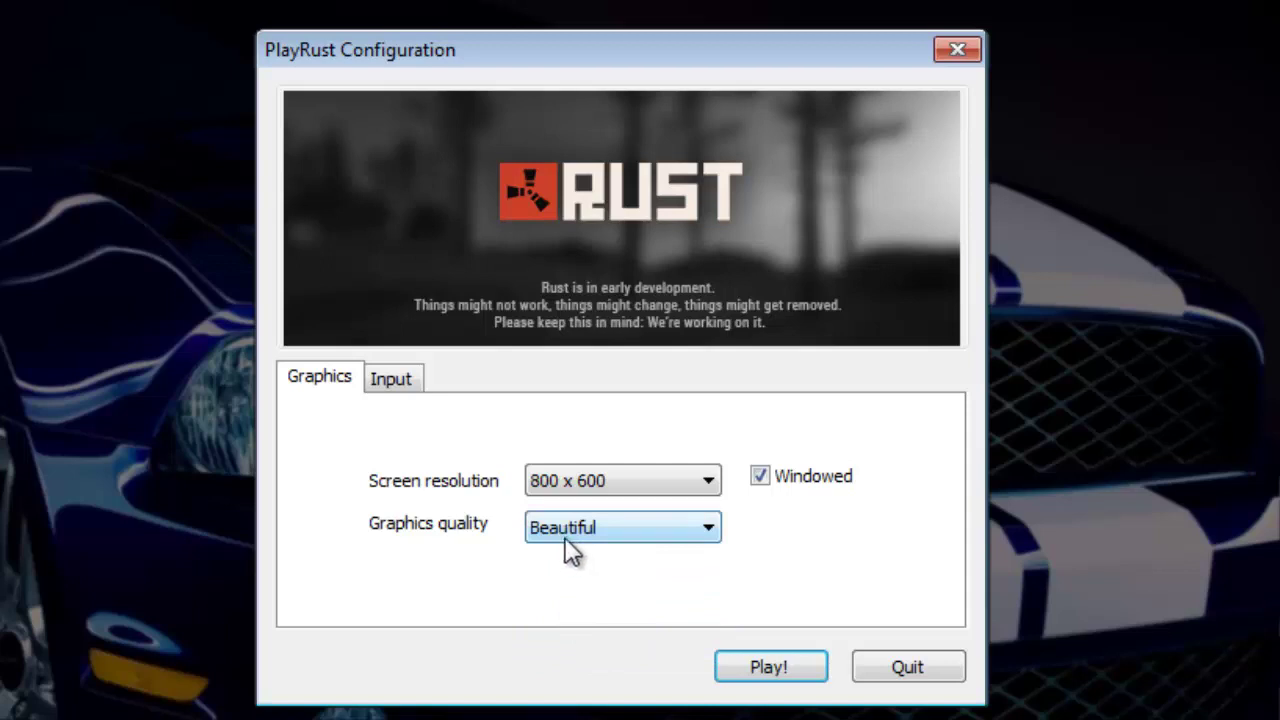
pyautogui.click(564, 530)
pyautogui.click(565, 524)
pyautogui.click(761, 476)
# Review the primary and secondary control bindings in the input settings and return to the graphics settings
pyautogui.click(398, 388)
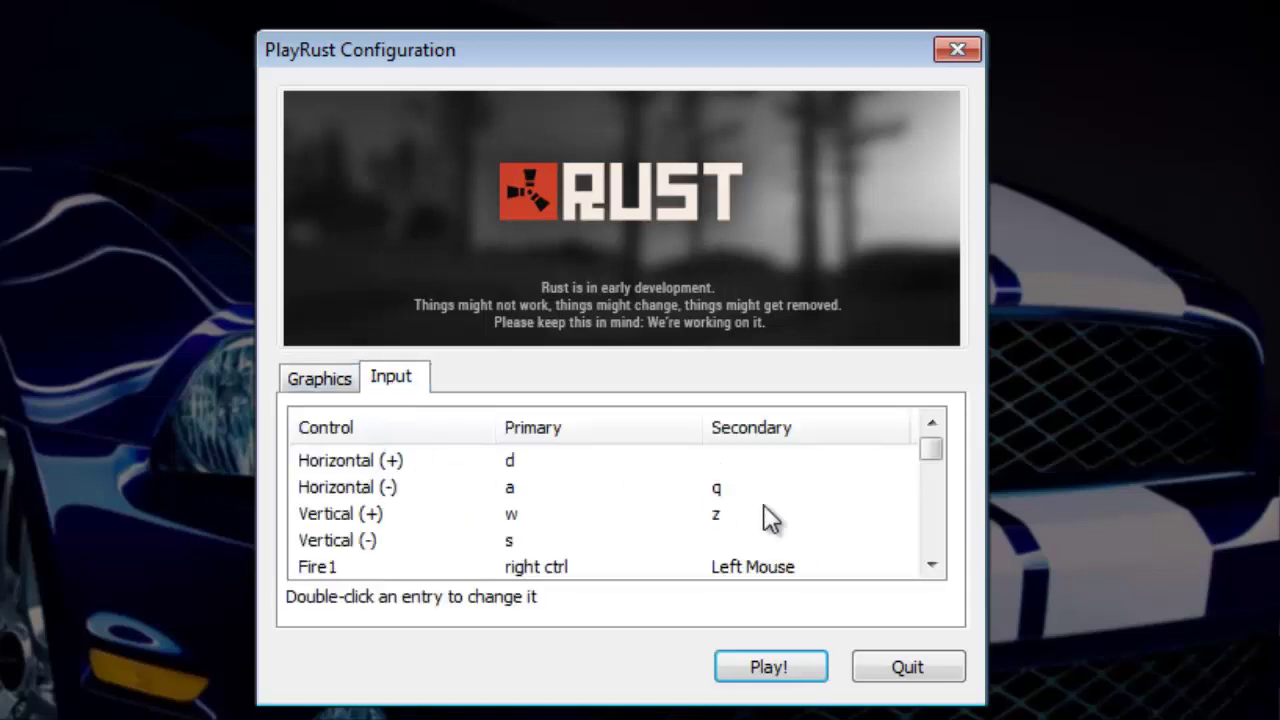
pyautogui.moveTo(930, 452)
pyautogui.mouseDown()
pyautogui.moveTo(954, 551)
pyautogui.moveTo(937, 515)
pyautogui.moveTo(950, 457)
pyautogui.moveTo(937, 462)
pyautogui.moveTo(933, 548)
pyautogui.moveTo(938, 447)
pyautogui.mouseUp()
pyautogui.click(318, 380)
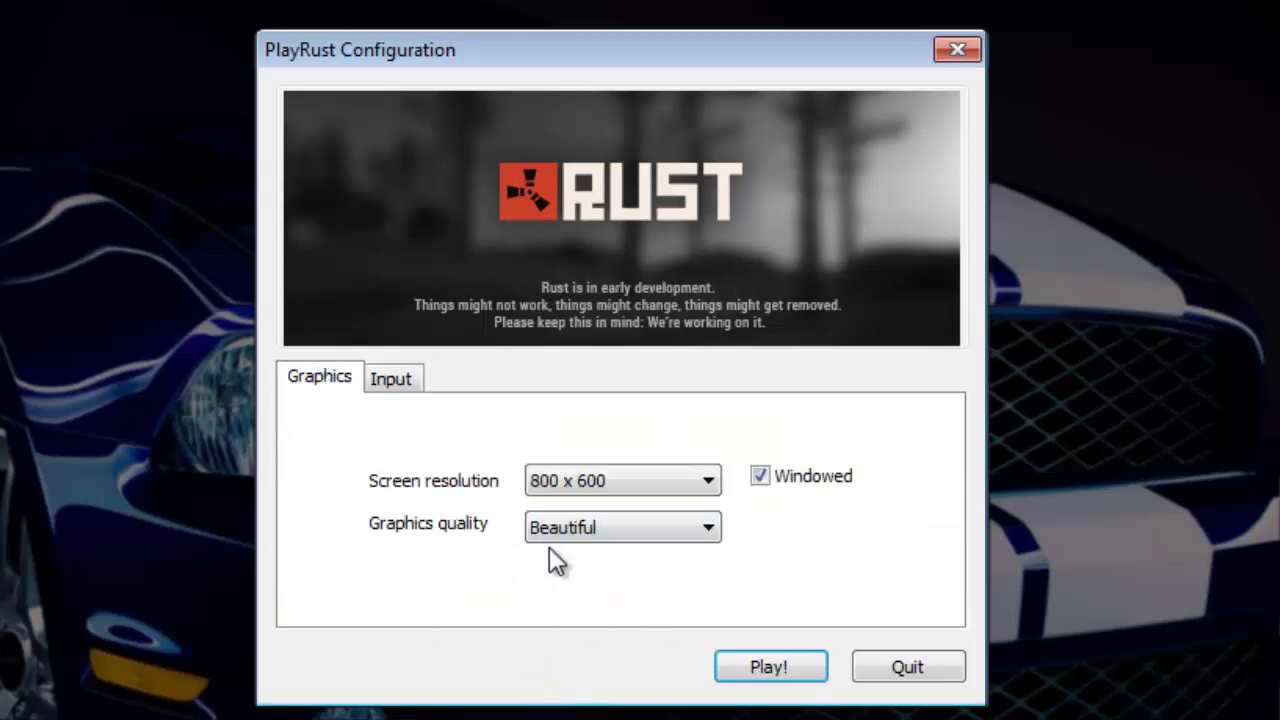
# Start the game with the chosen settings and minimize its window at the main menu
pyautogui.click(768, 670)
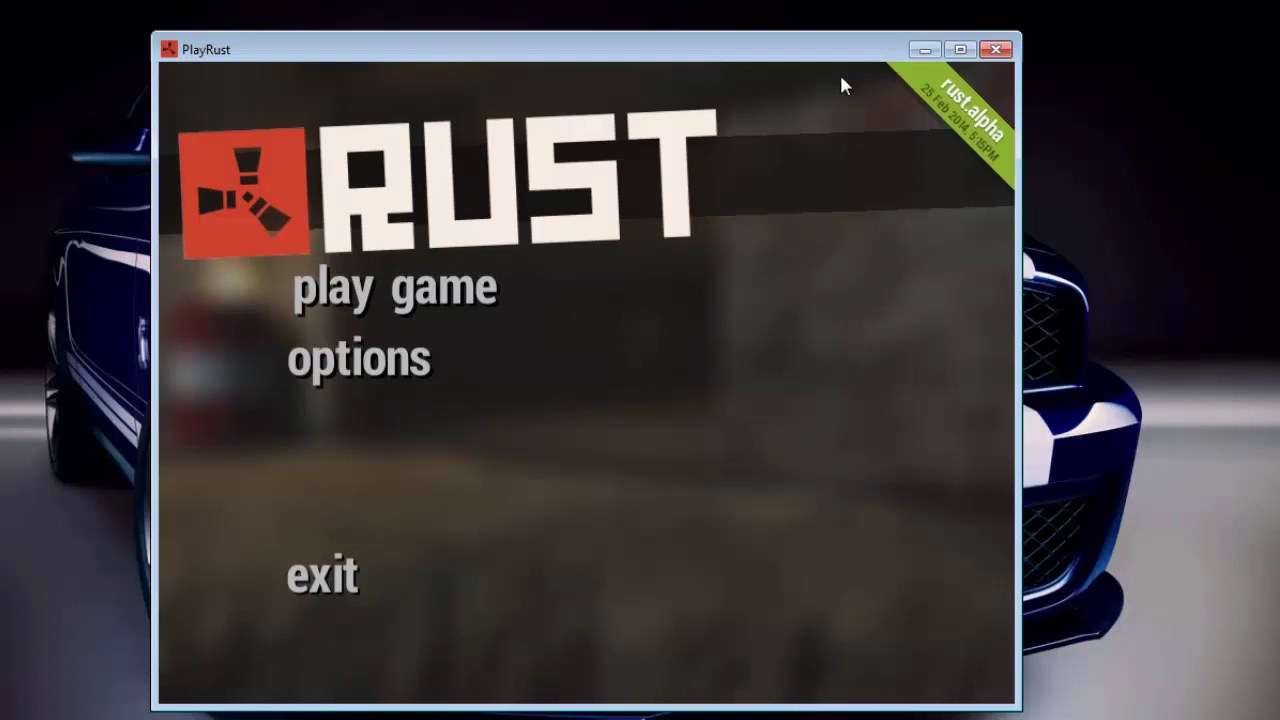
pyautogui.click(925, 49)
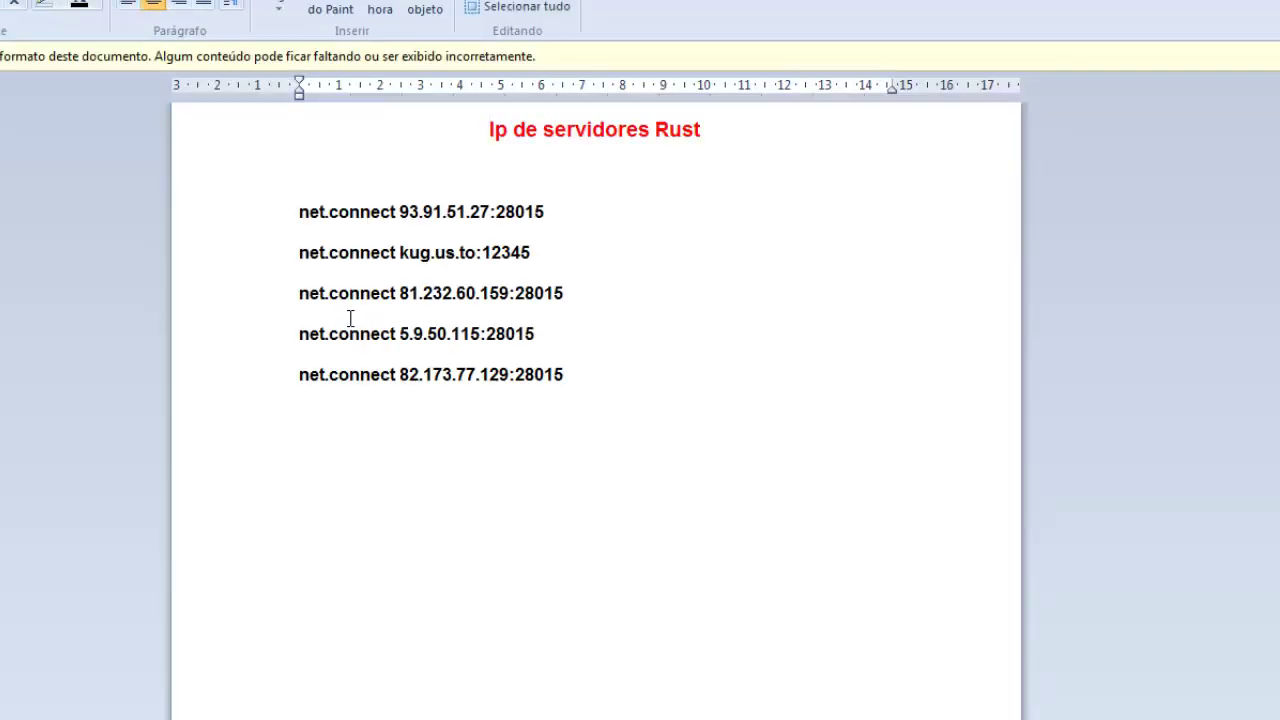
pyautogui.moveTo(194, 238); pyautogui.dragTo(209, 390)
pyautogui.click(189, 234)
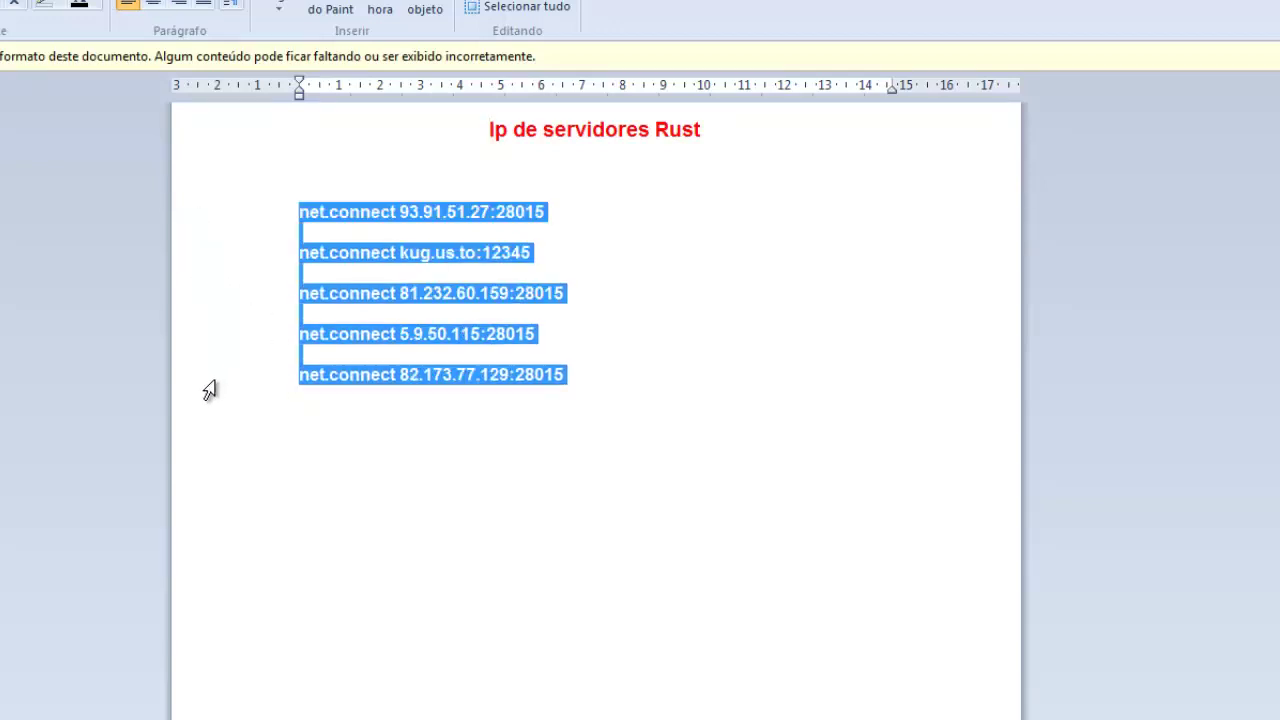
pyautogui.click(600, 308)
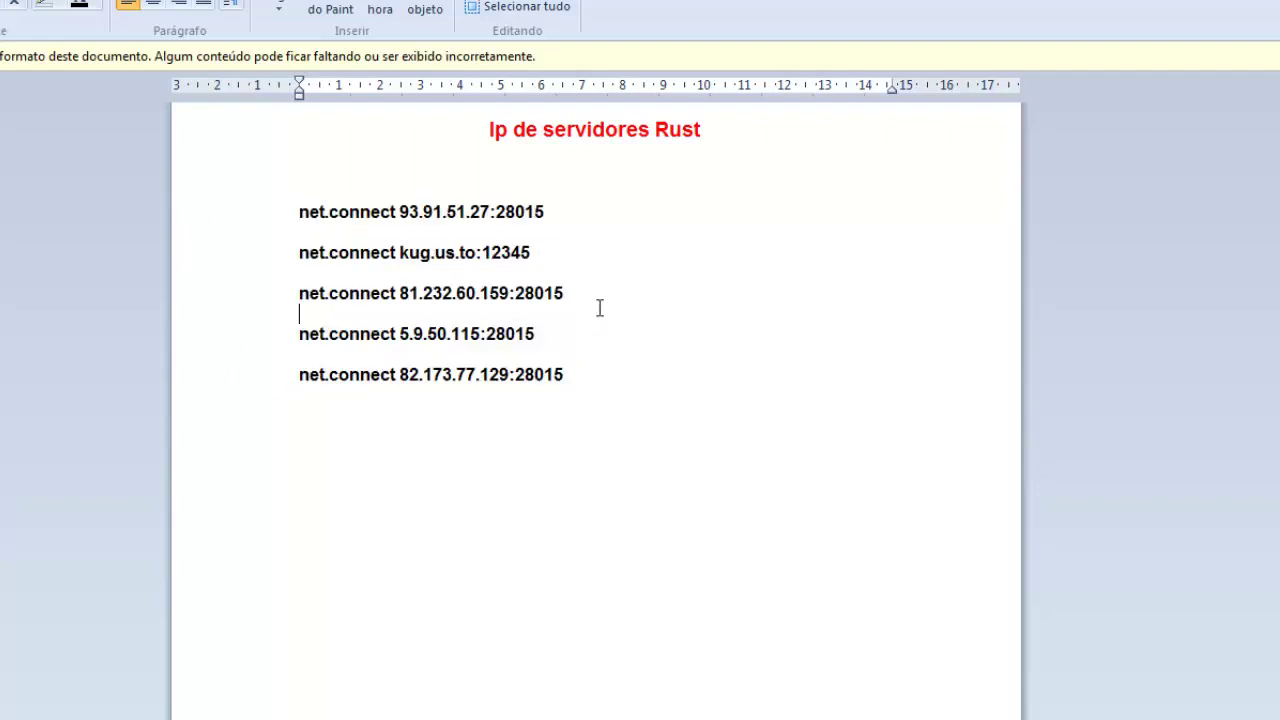
pyautogui.moveTo(234, 211)
pyautogui.mouseDown()
pyautogui.moveTo(266, 423)
pyautogui.moveTo(237, 371)
pyautogui.moveTo(229, 240)
pyautogui.moveTo(221, 265)
pyautogui.moveTo(246, 400)
pyautogui.moveTo(230, 220)
pyautogui.mouseUp()
pyautogui.click(663, 248)
# Copy the command net.connect kug.us.to:12345 from the server list document
pyautogui.moveTo(535, 253); pyautogui.dragTo(291, 253)
pyautogui.hotkey('ctrl', 'c')
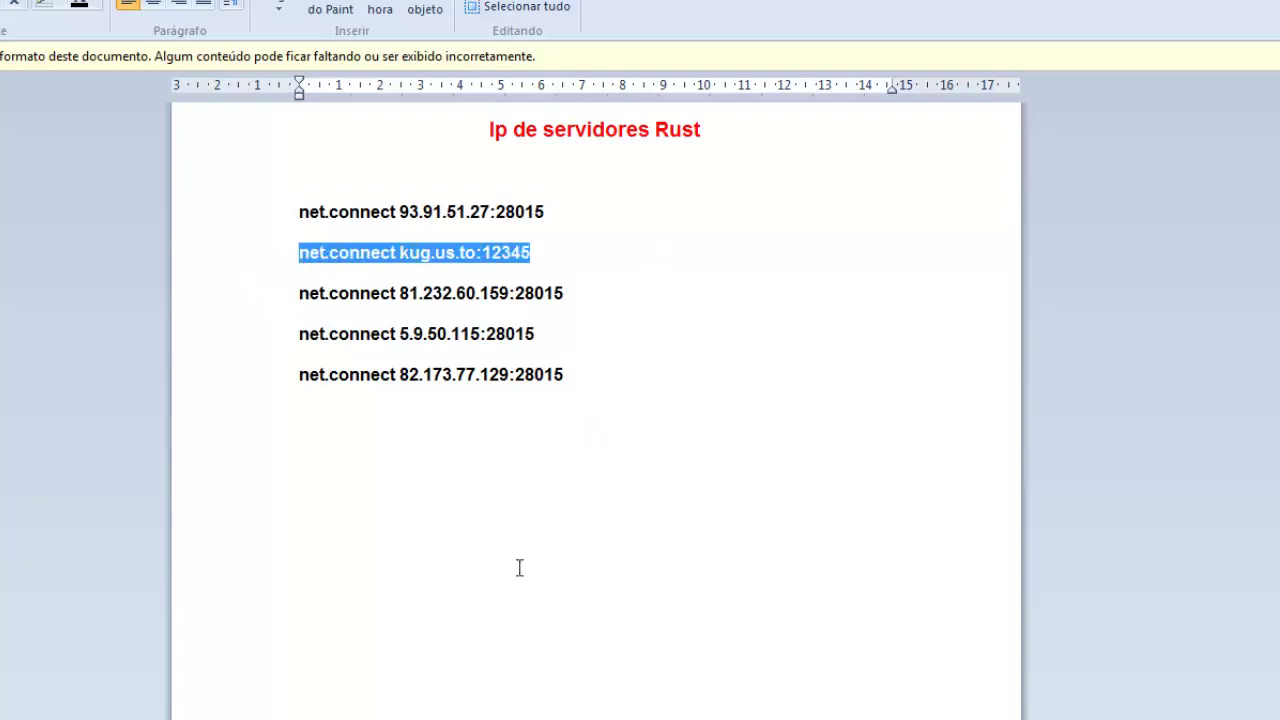
pyautogui.rightClick(430, 254)
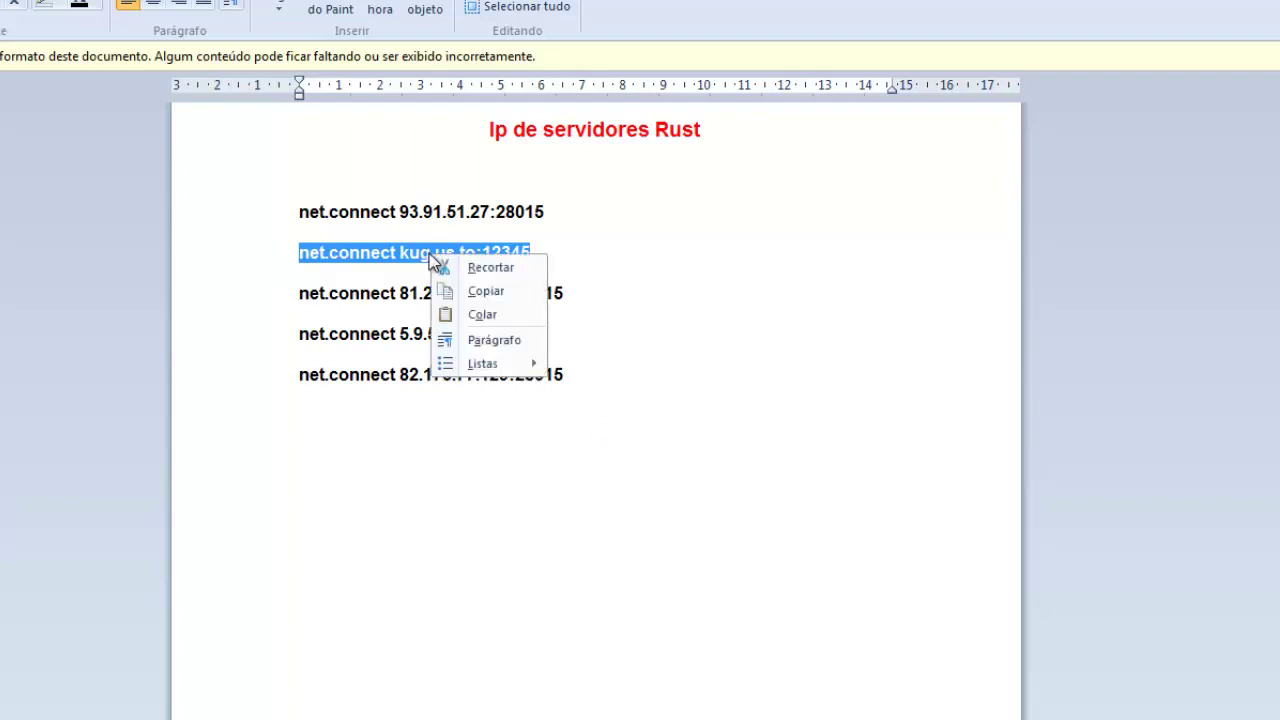
# Switch back to PlayRust, enter the play game screen and open the Rust Console
pyautogui.click(486, 714)
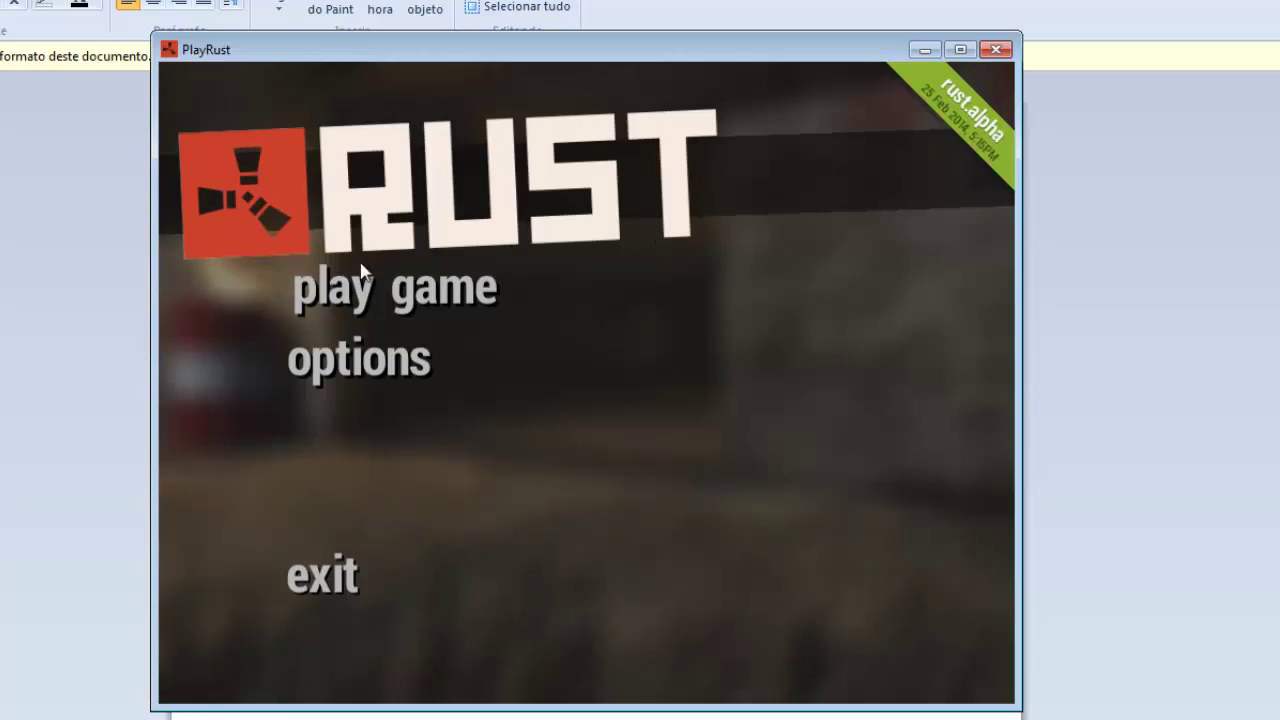
pyautogui.click(357, 304)
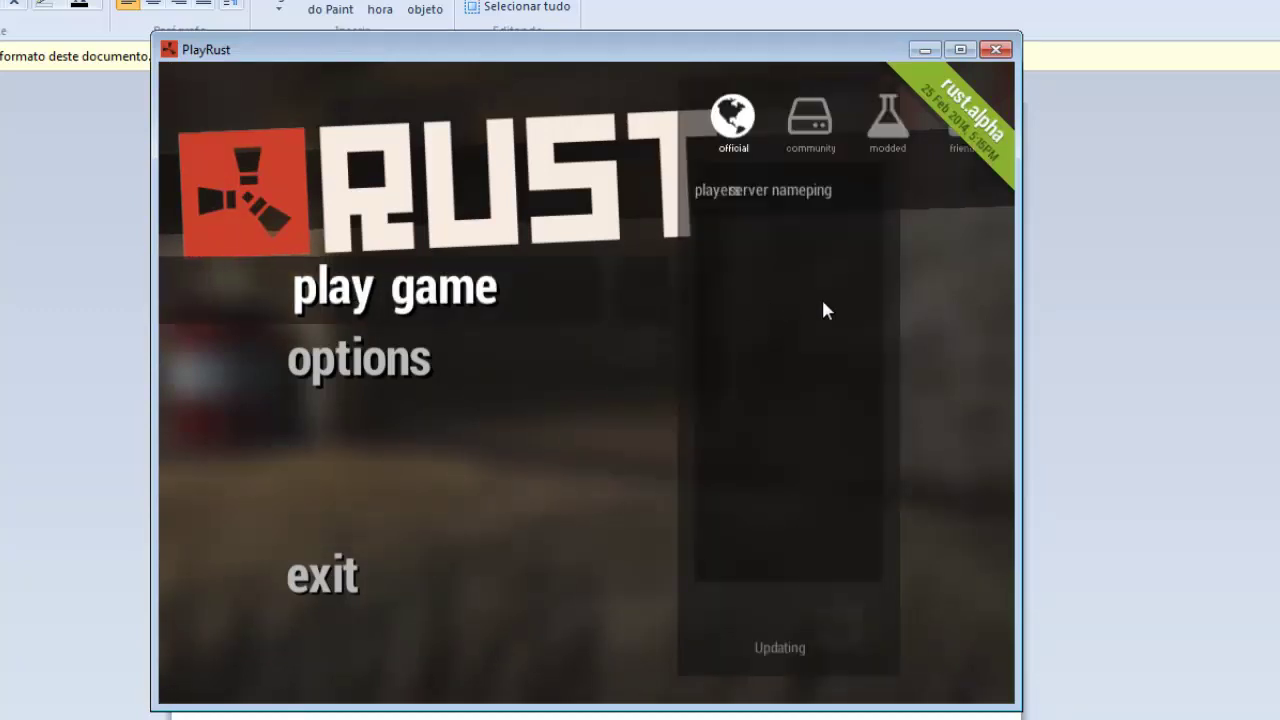
pyautogui.press('F1')
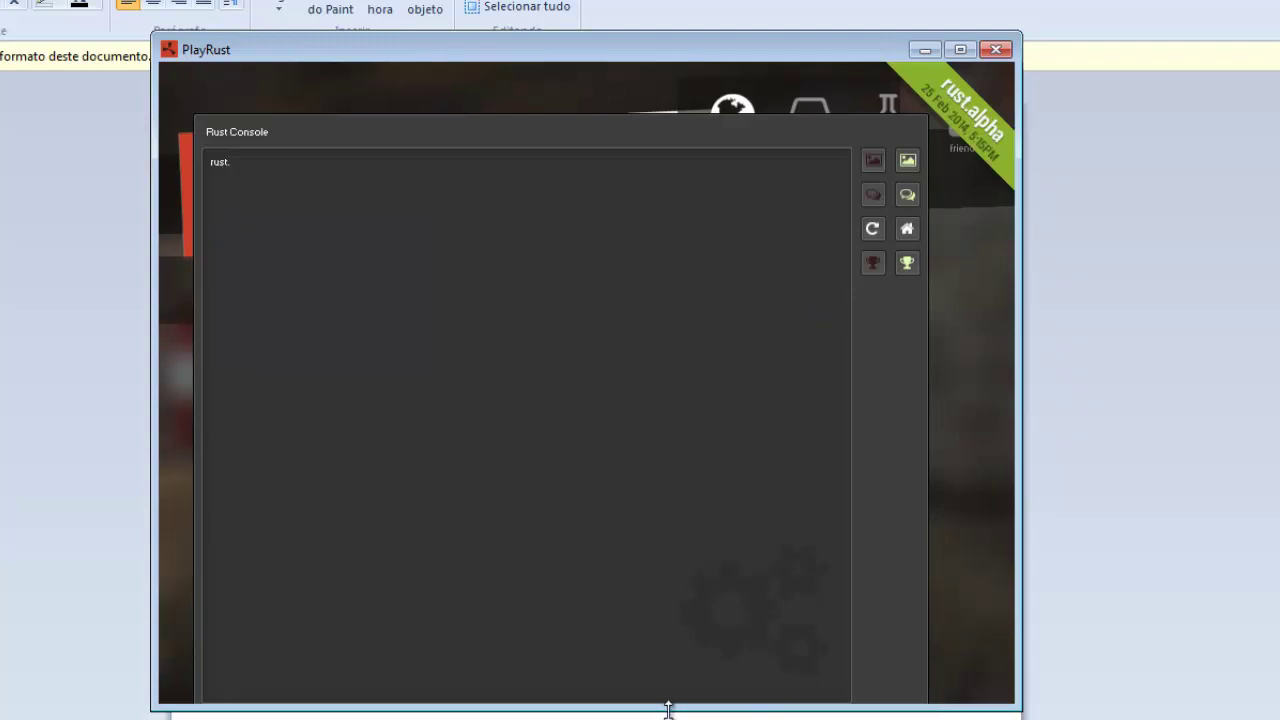
# Paste net.connect kug.us.to:12345 into the console's command line and run it to join the server
pyautogui.moveTo(668, 708); pyautogui.dragTo(671, 700)
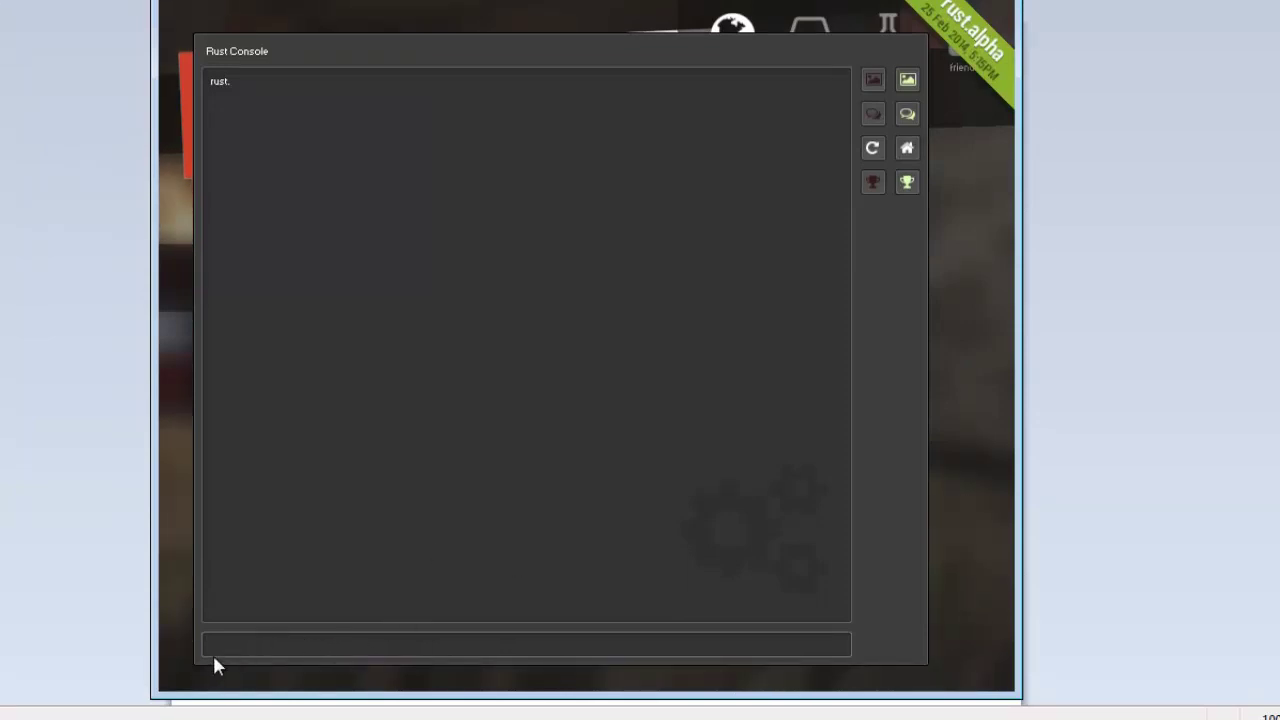
pyautogui.hotkey('ctrl', 'v')
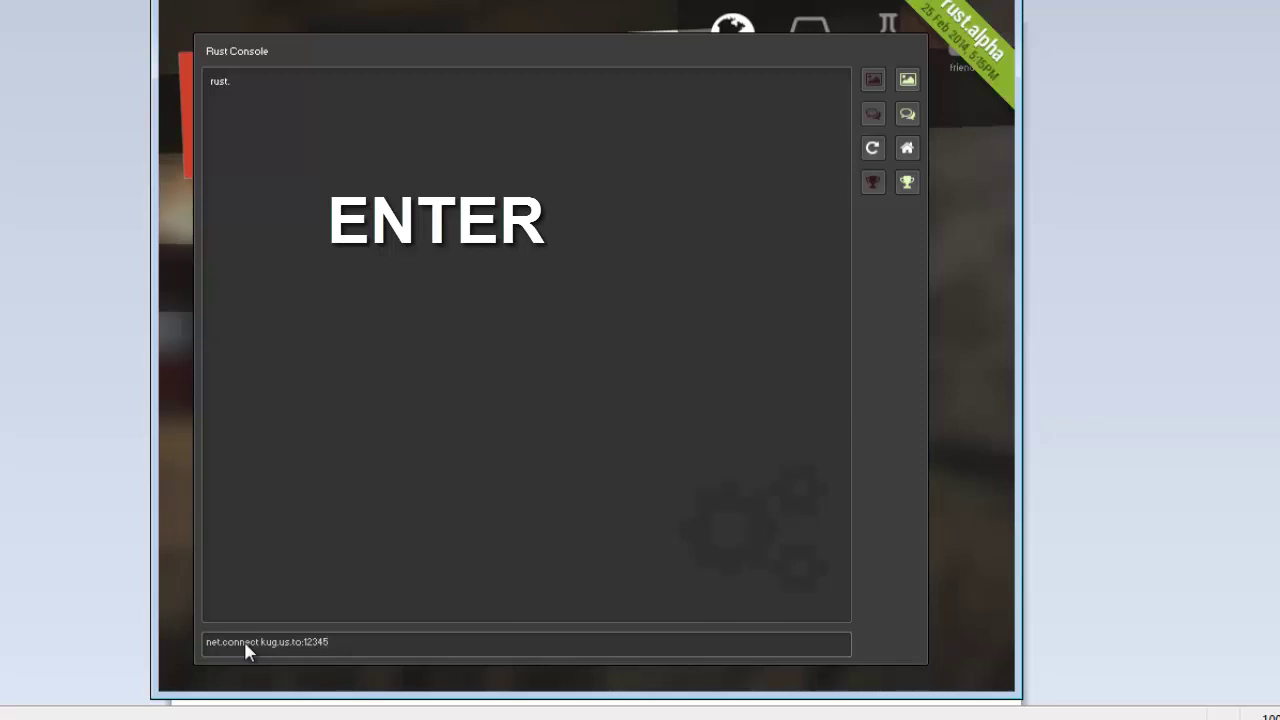
pyautogui.press('Return')
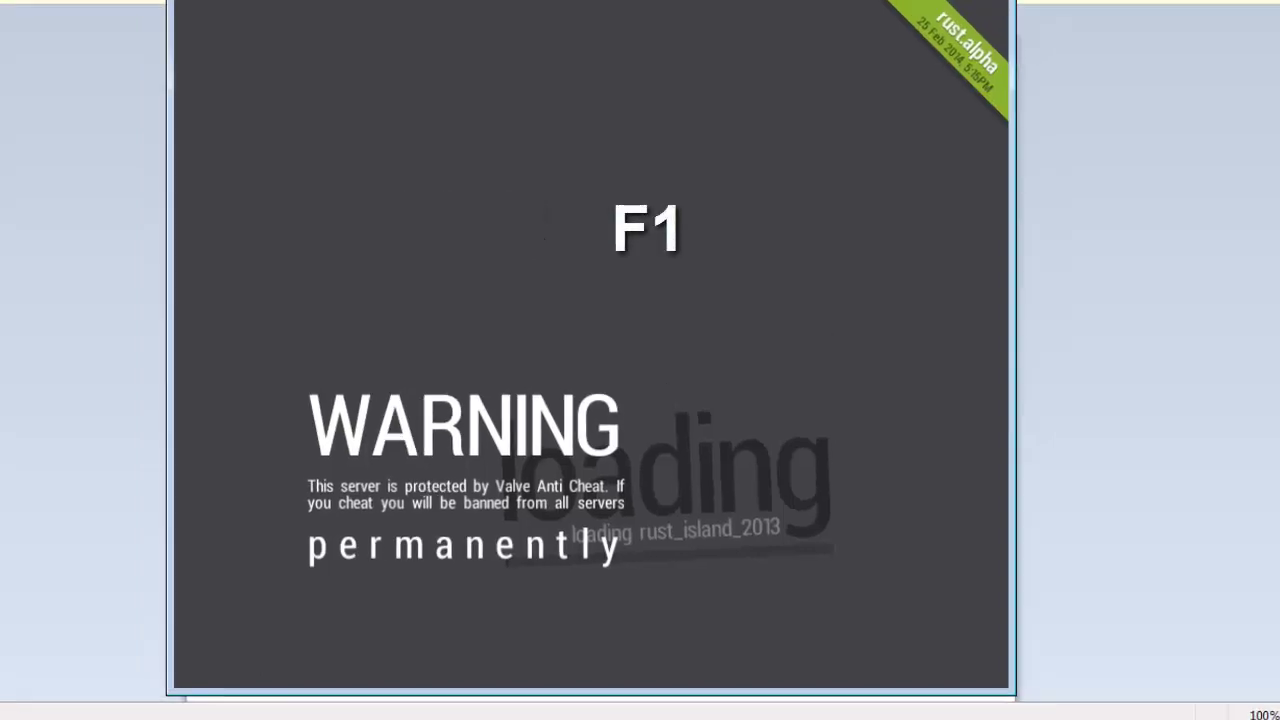
# Maximize the game window while the server loads and leave the game after joining
pyautogui.click(915, 117)
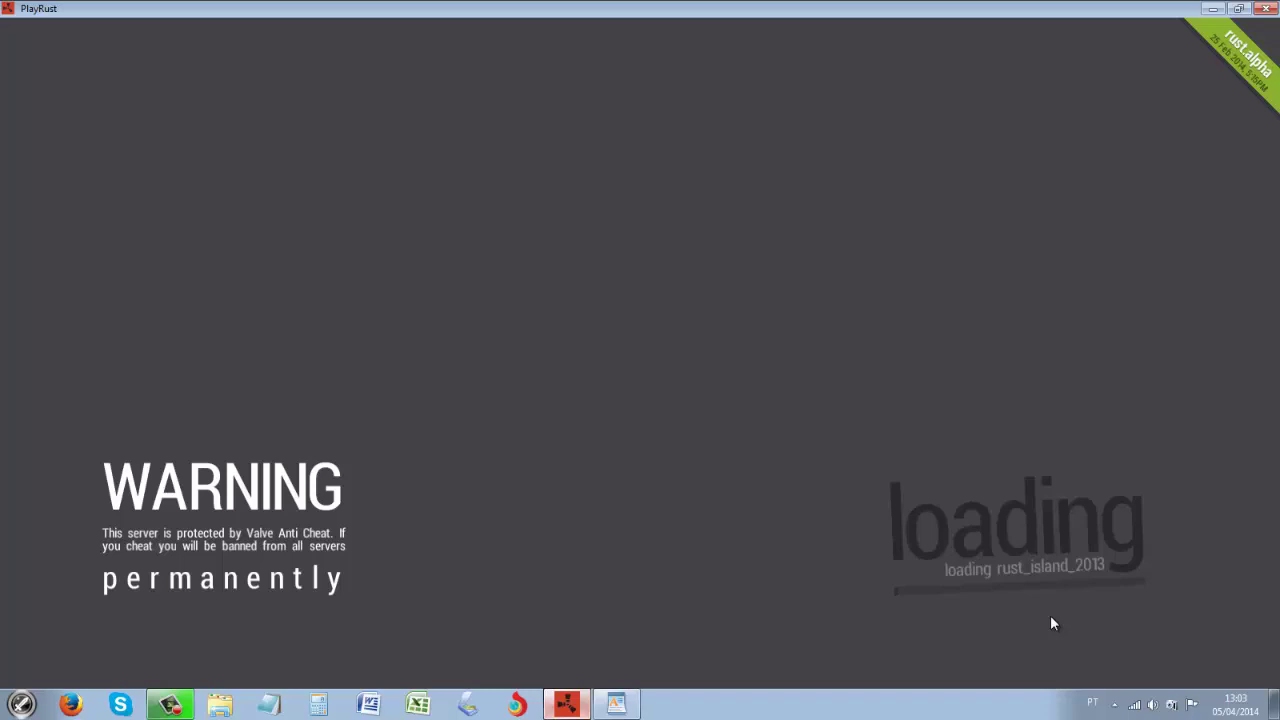
pyautogui.click(172, 706)
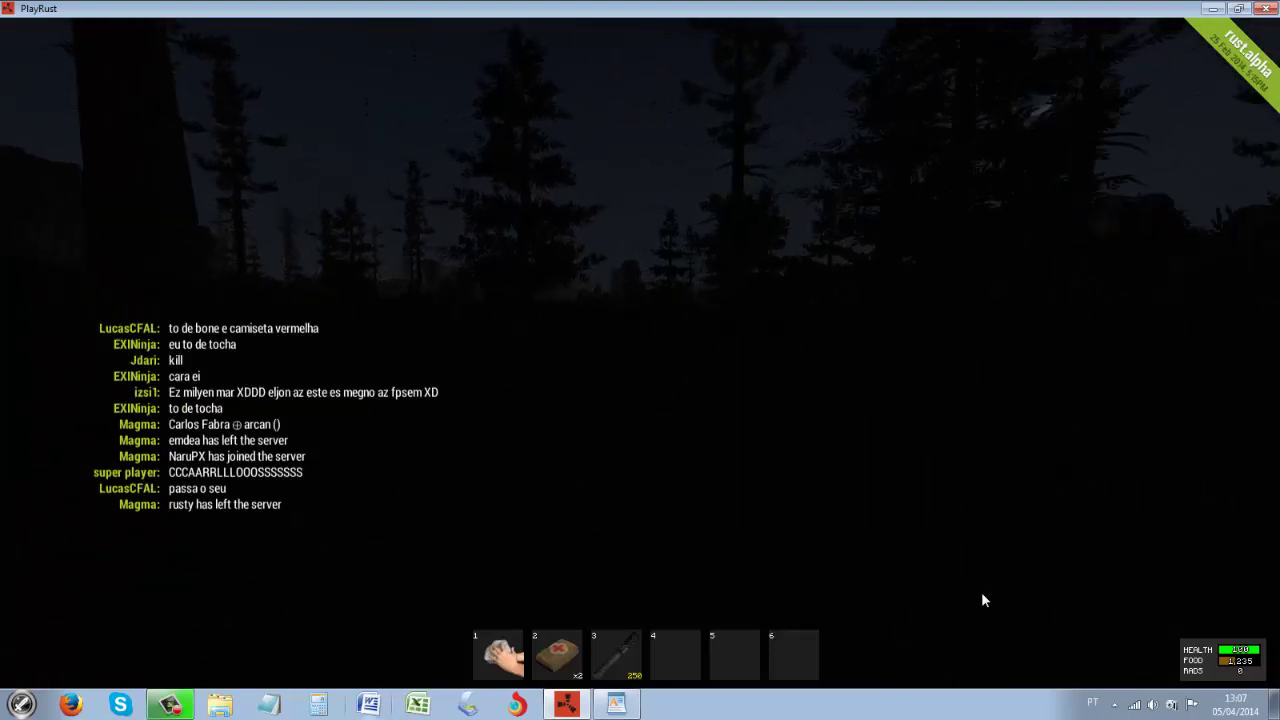
pyautogui.press('Escape')
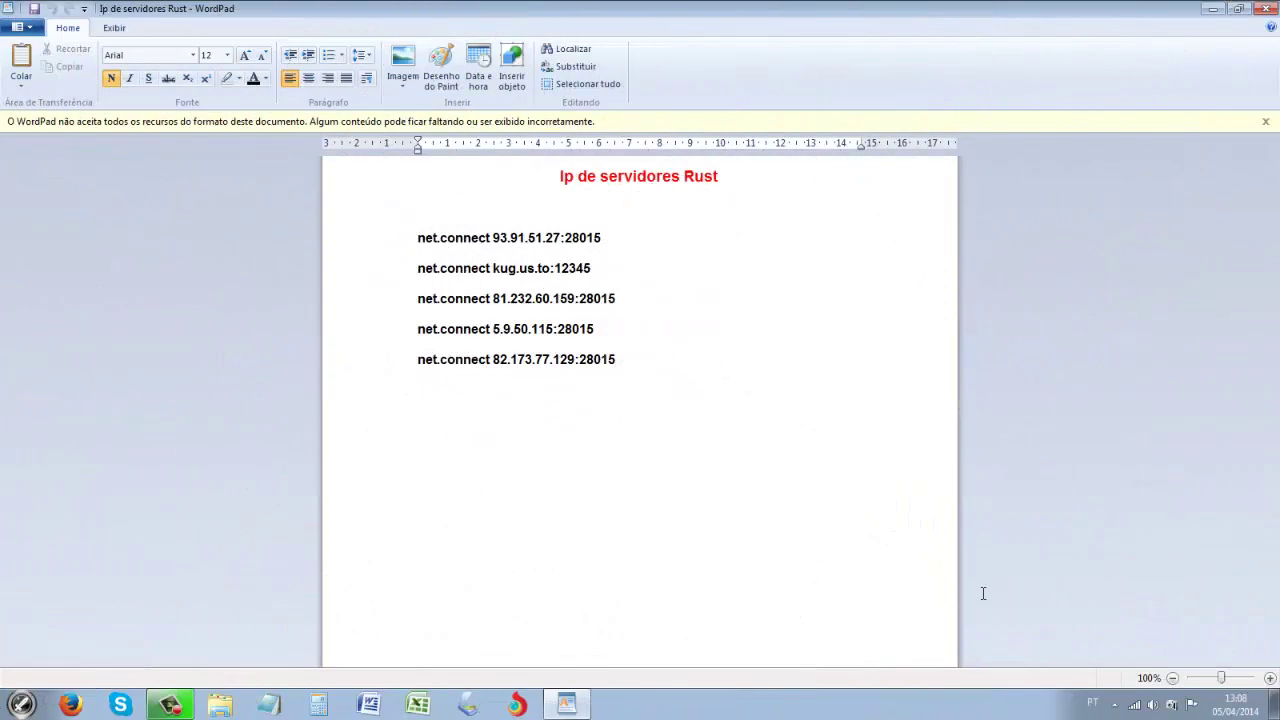
pyautogui.hotkey('shift', 'ctrl', 'Left')
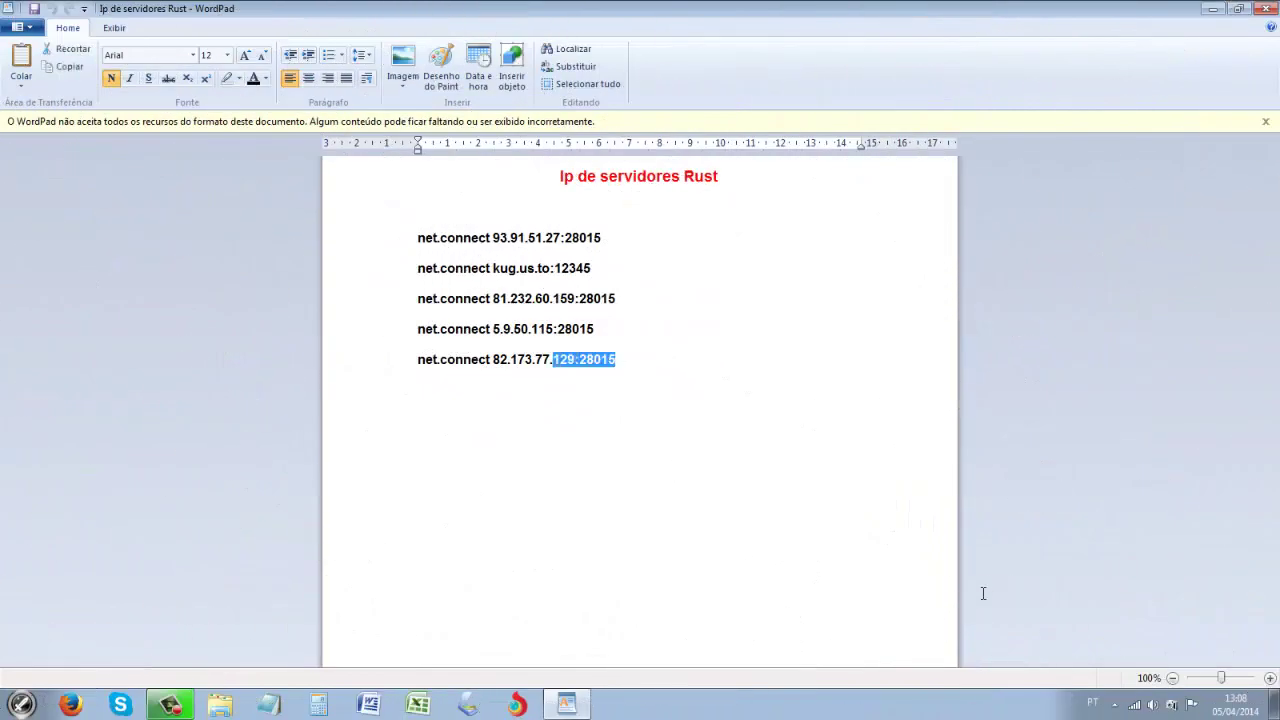
pyautogui.hotkey('shift', 'Up')
pyautogui.hotkey('shift', 'Up')
pyautogui.hotkey('shift', 'Up')
pyautogui.hotkey('shift', 'Up')
pyautogui.hotkey('shift', 'Up')
pyautogui.hotkey('shift', 'Up')
pyautogui.hotkey('shift', 'Up')
pyautogui.hotkey('shift', 'Up')
pyautogui.hotkey('shift', 'Up')
pyautogui.press('Down')
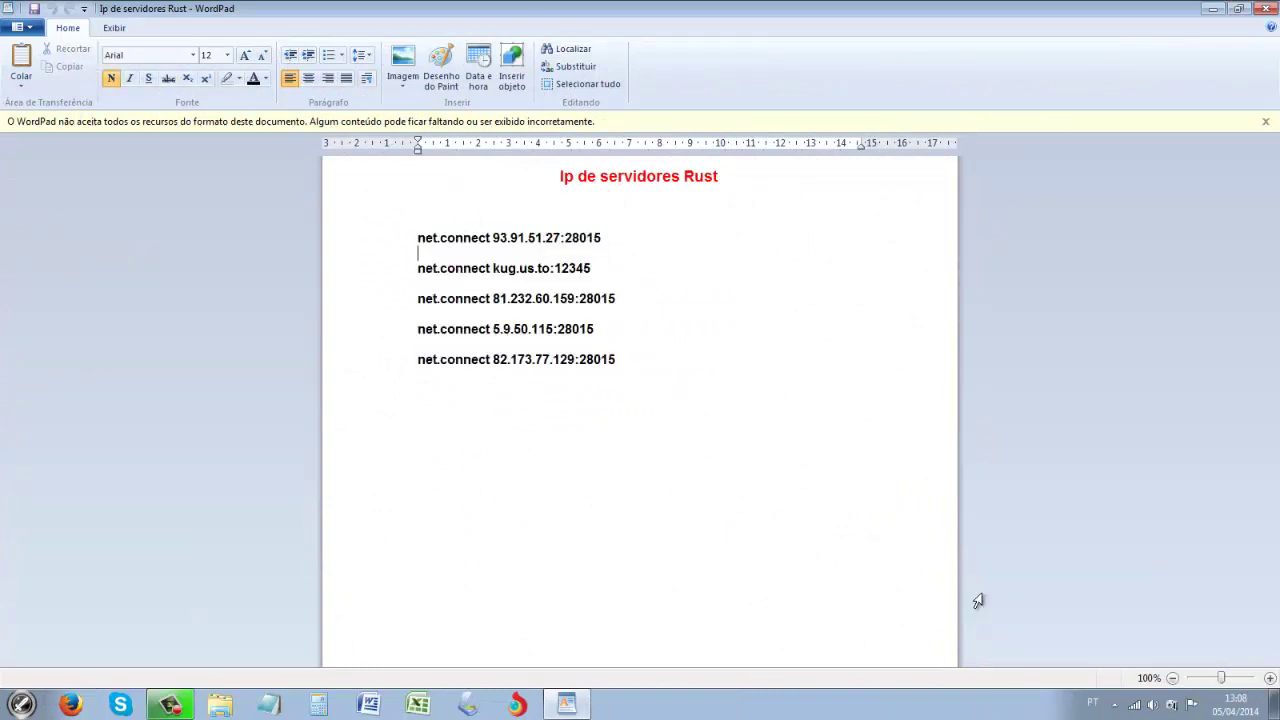
pyautogui.hotkey('shift', 'Down')
pyautogui.hotkey('shift', 'Down')
pyautogui.hotkey('shift', 'Down')
pyautogui.hotkey('shift', 'Down')
pyautogui.hotkey('shift', 'Down')
pyautogui.hotkey('shift', 'Down')
pyautogui.hotkey('shift', 'Down')
pyautogui.hotkey('shift', 'Down')
pyautogui.hotkey('shift', 'Down')
pyautogui.hotkey('shift', 'Up')
pyautogui.hotkey('shift', 'Up')
pyautogui.hotkey('shift', 'Up')
pyautogui.hotkey('shift', 'Up')
pyautogui.hotkey('shift', 'Up')
pyautogui.hotkey('shift', 'Up')
pyautogui.hotkey('shift', 'Up')
pyautogui.hotkey('shift', 'Up')
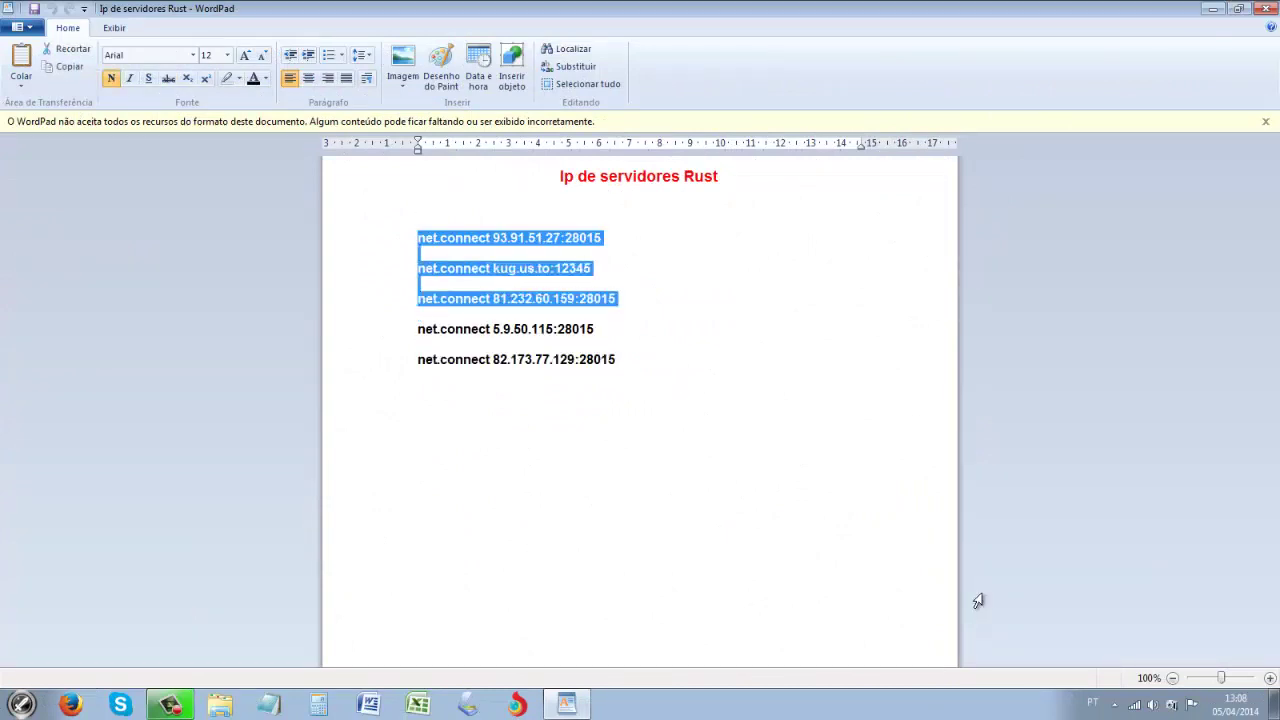
pyautogui.press('Right')
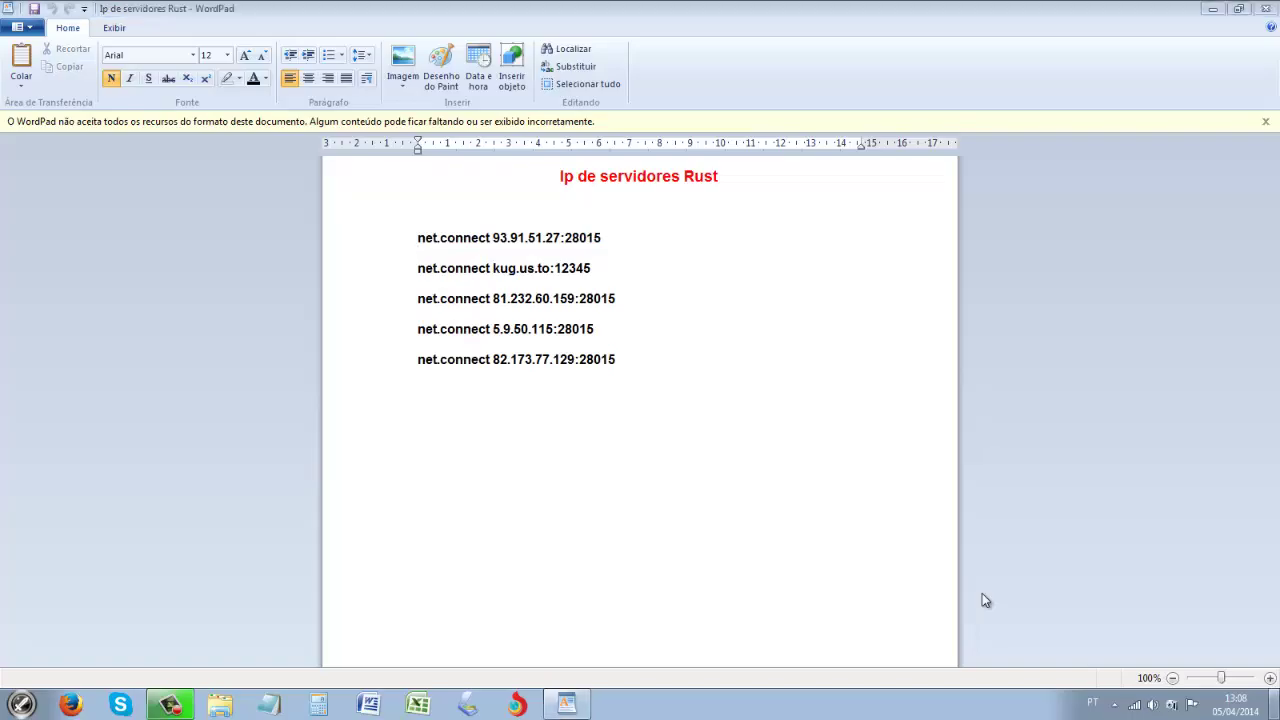
# Show the desktop and refresh it
pyautogui.press('super+d')
pyautogui.press('F5')
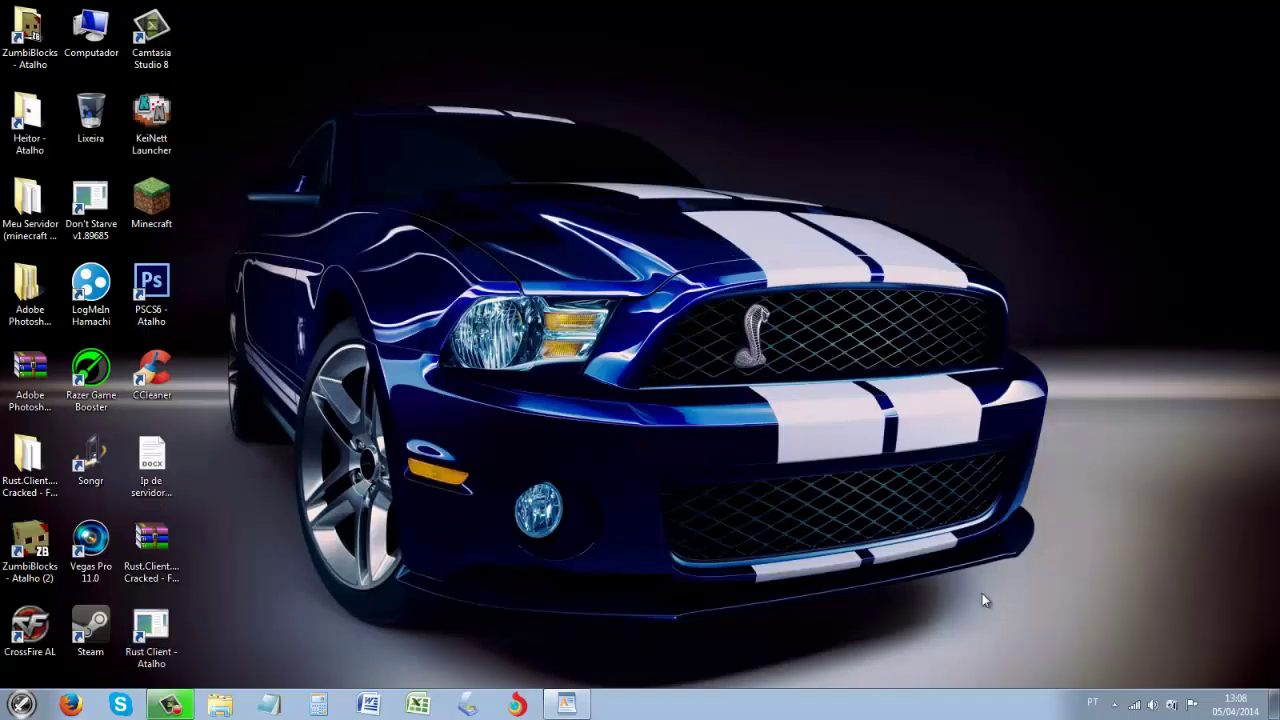
pyautogui.hotkey('ctrl', 'a')
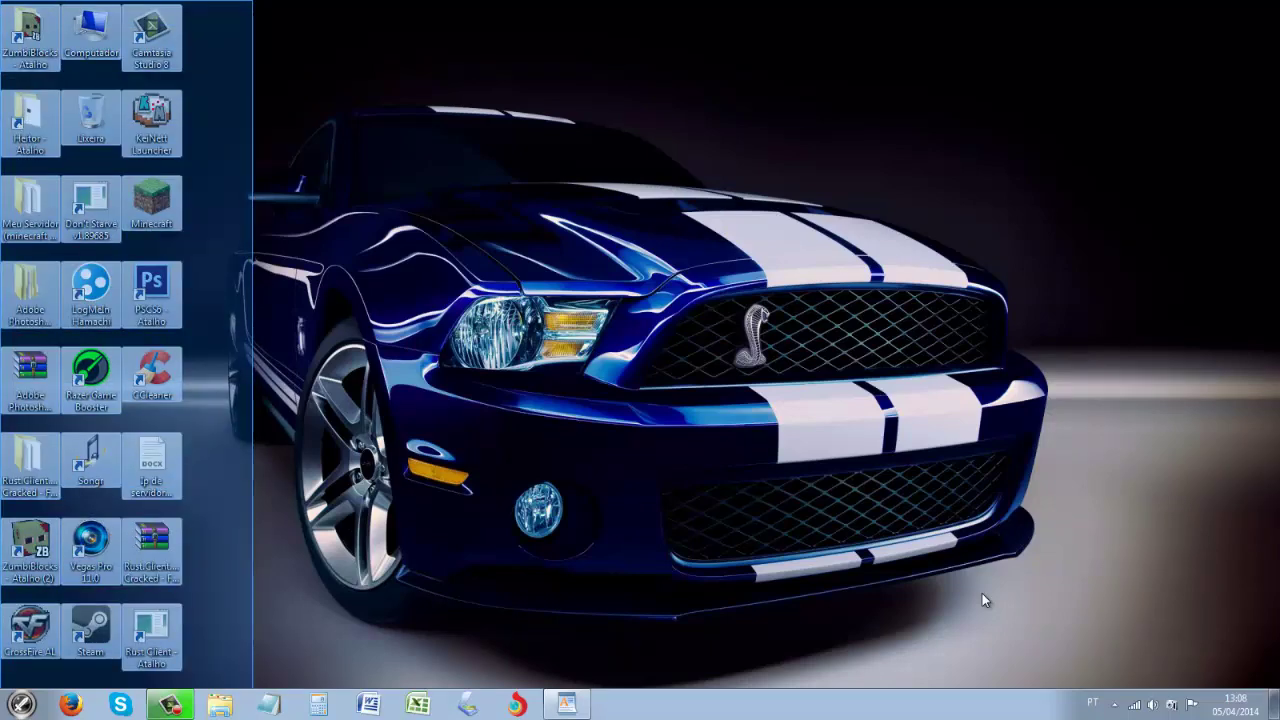
pyautogui.click(982, 594)
pyautogui.hotkey('ctrl', 'a')
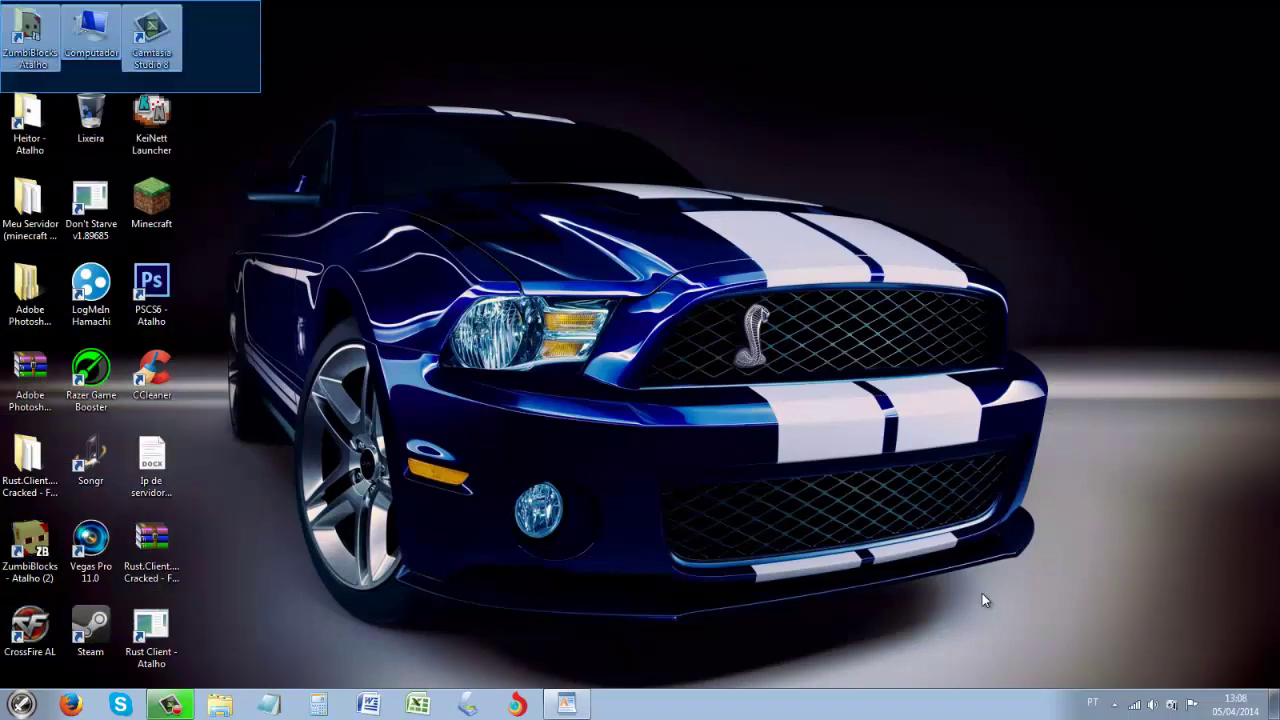
pyautogui.click(982, 593)
pyautogui.hotkey('ctrl', 'a')
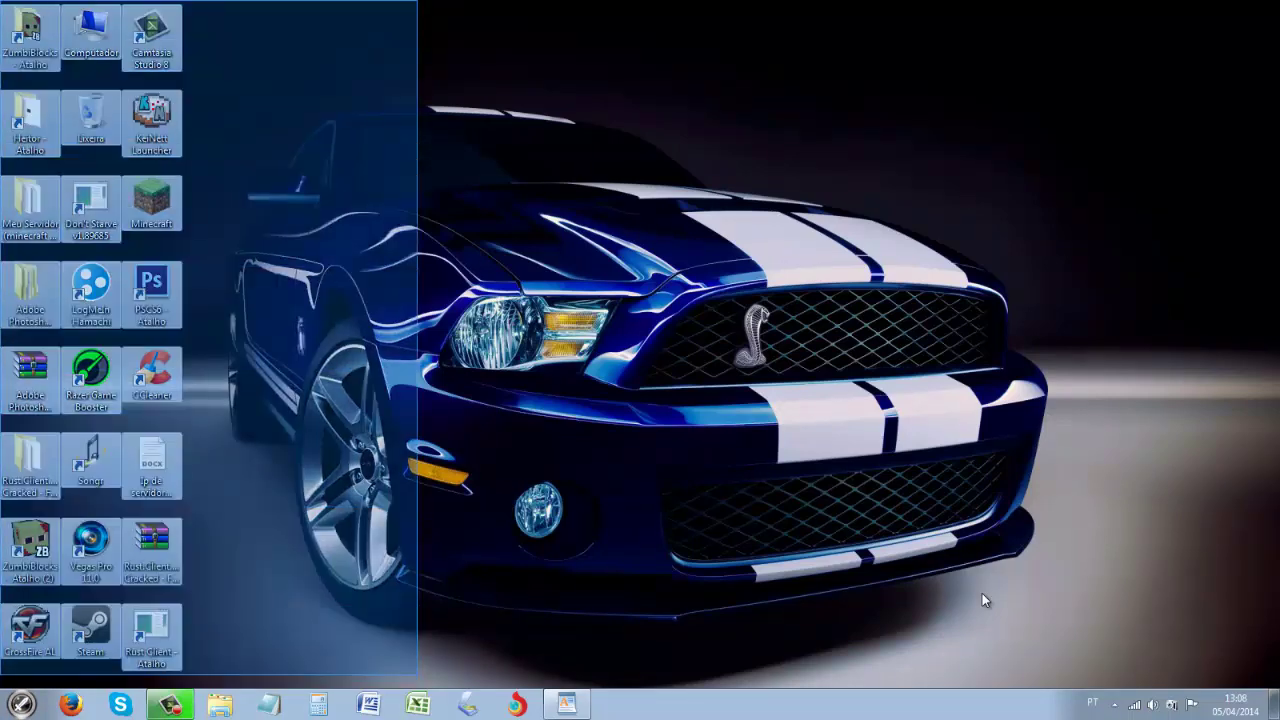
pyautogui.click(982, 599)
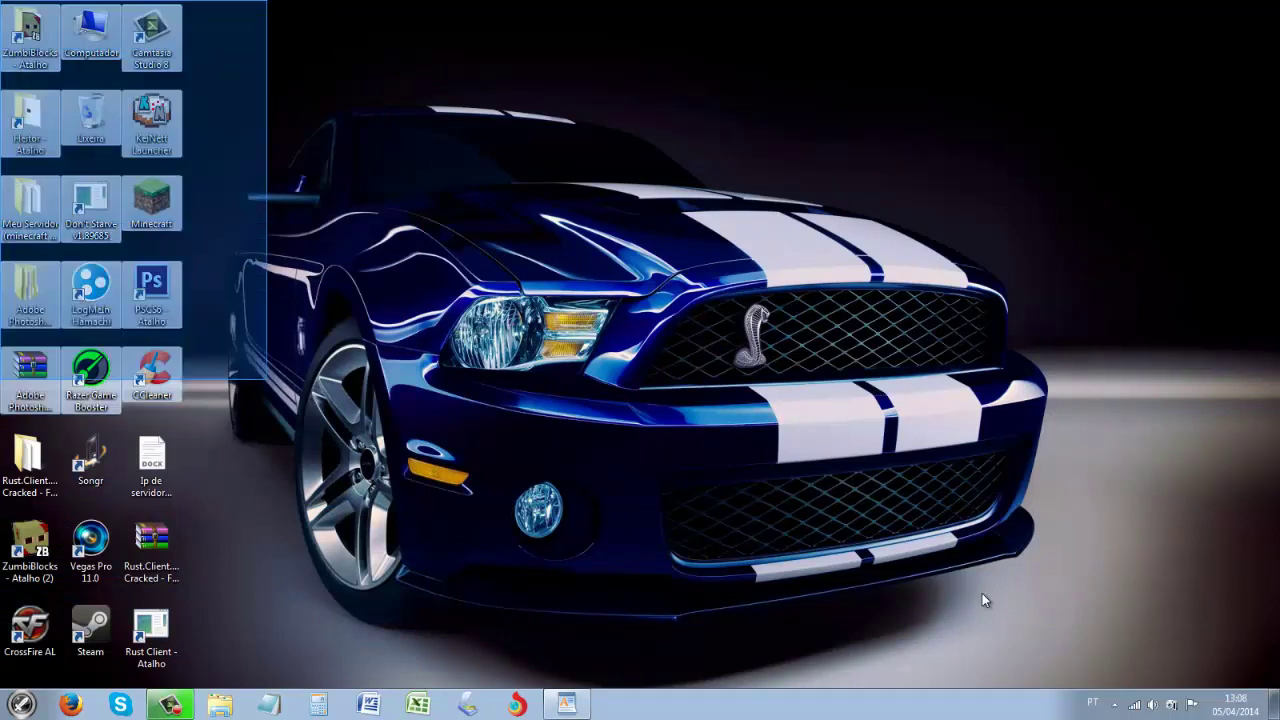